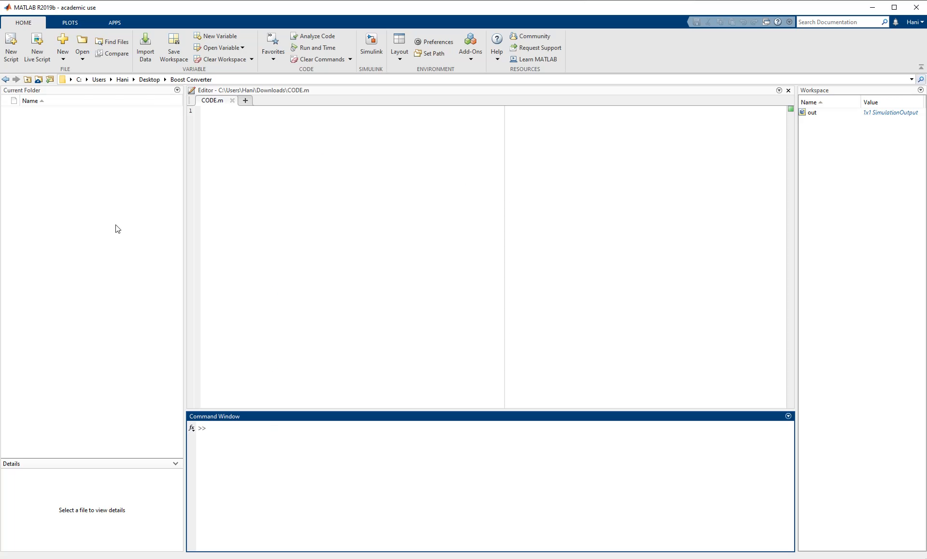
- Create a new blank Simulink model from the Home tab's New > Simulink Model menu
click(62, 56)
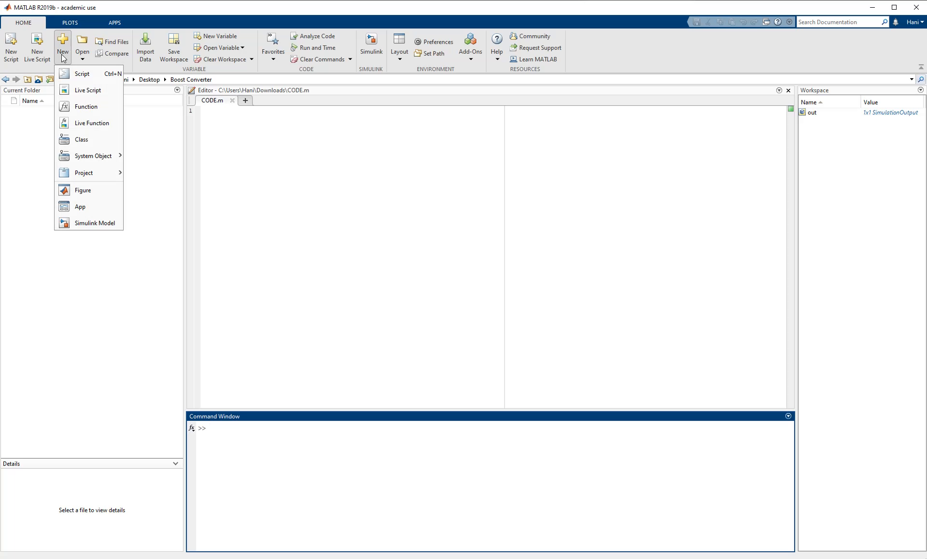
click(94, 221)
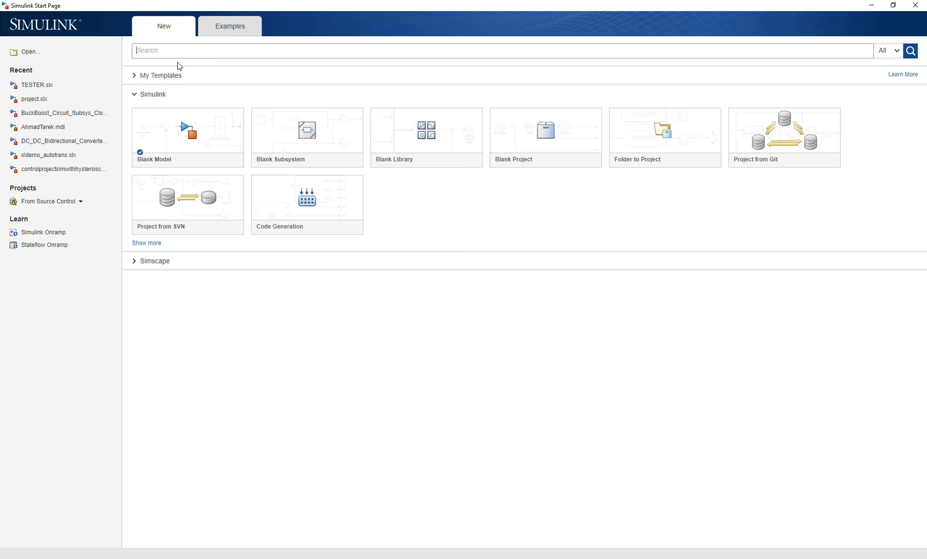
click(188, 130)
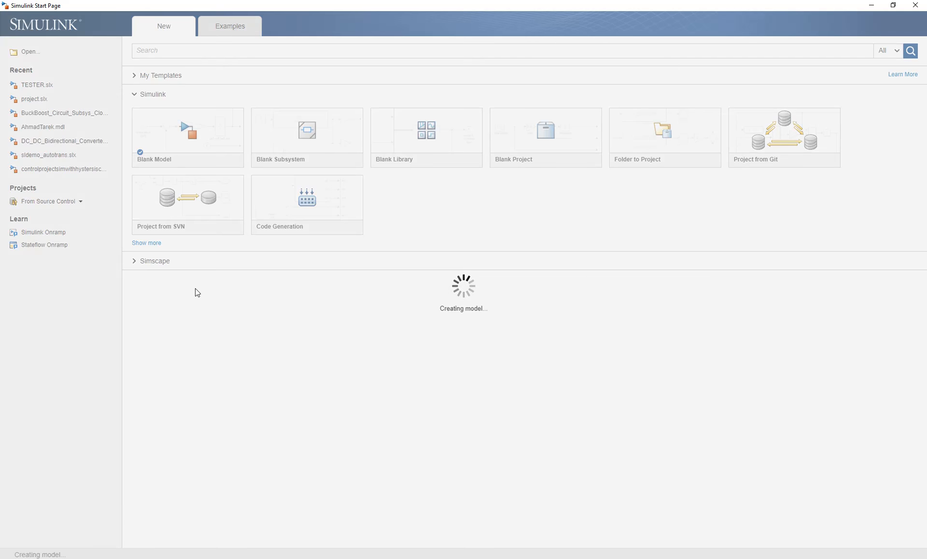
- Open the Library Browser, snapped left and narrowed, beside the untitled model on the right
click(454, 14)
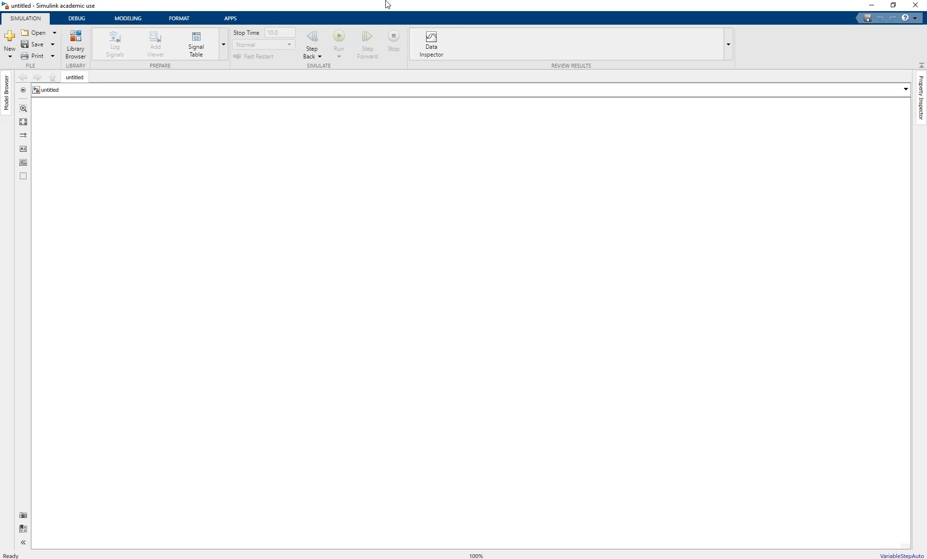
click(80, 44)
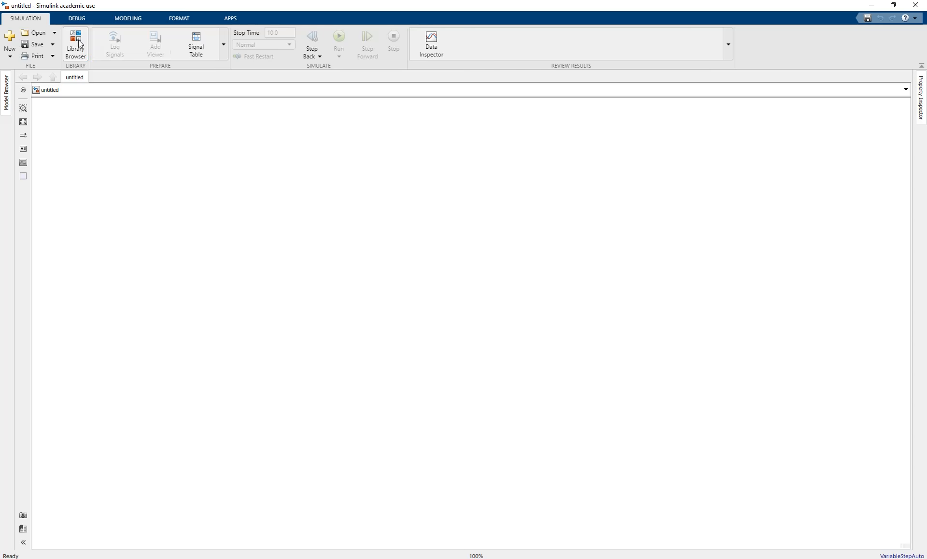
click(268, 268)
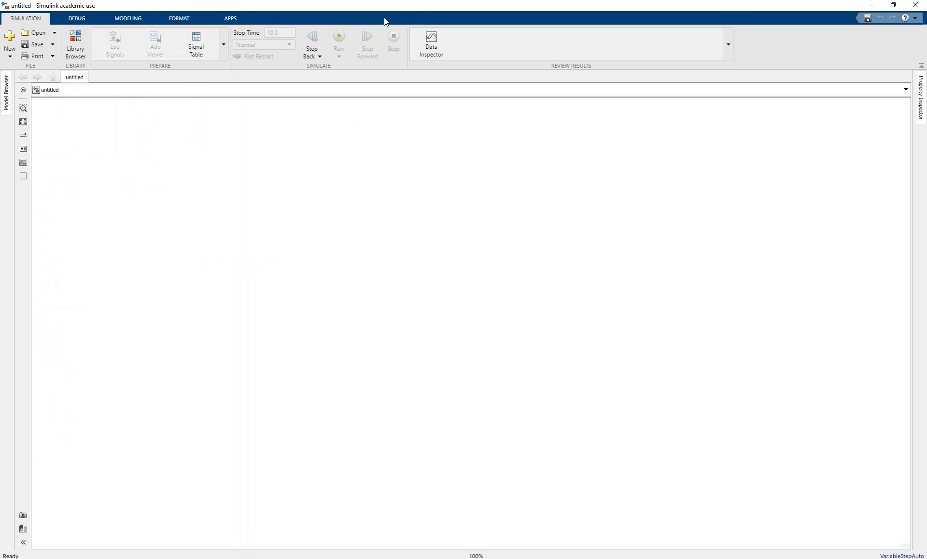
drag(289, 7, 924, 125)
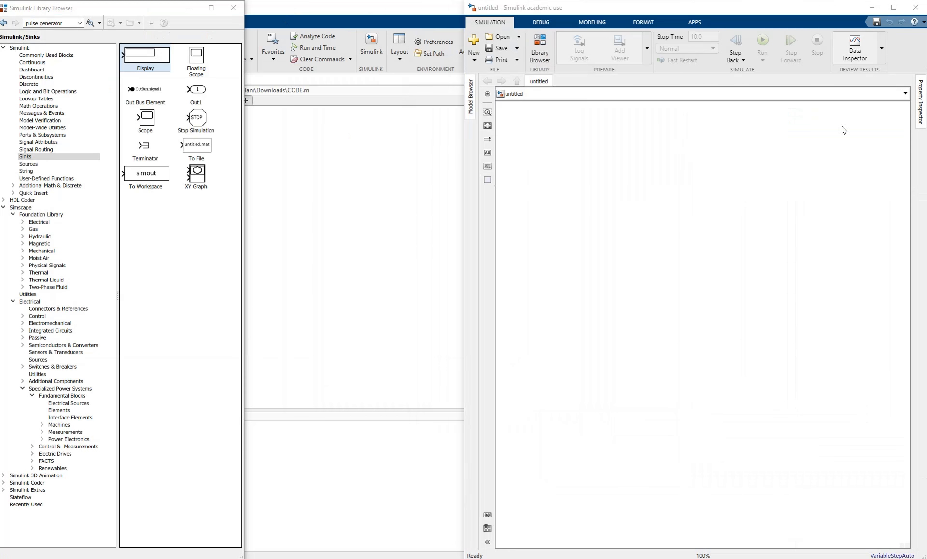
click(82, 134)
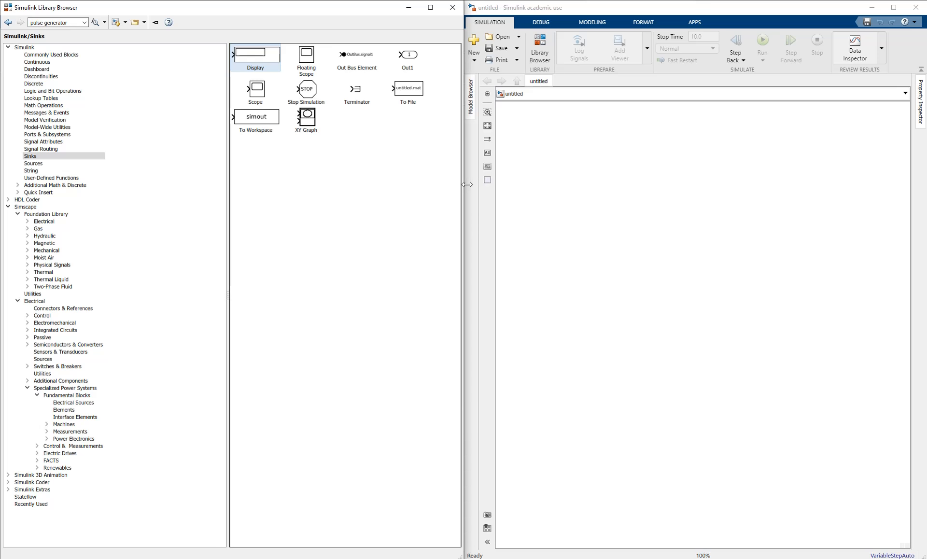
drag(464, 183, 226, 191)
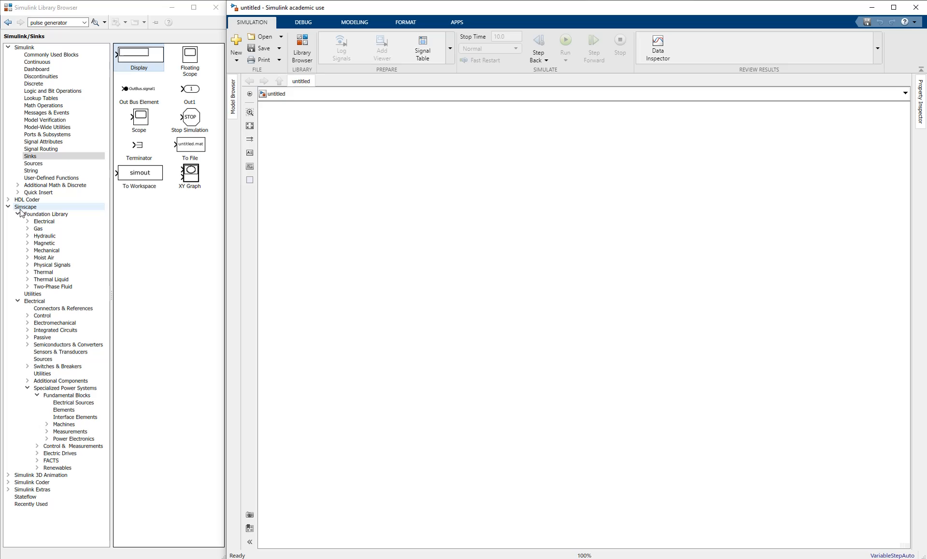
- Drag a DC Voltage Source from Fundamental Blocks > Electrical Sources onto the canvas
click(72, 396)
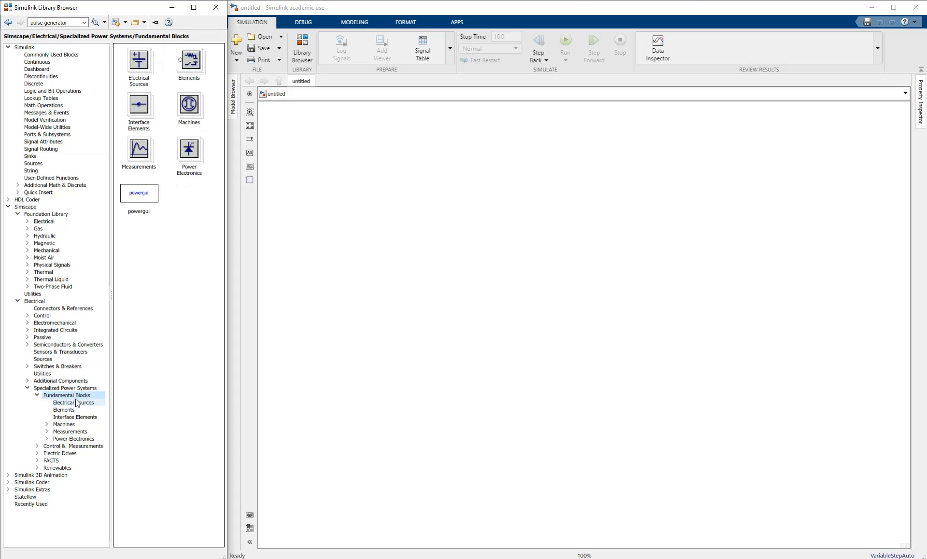
click(73, 402)
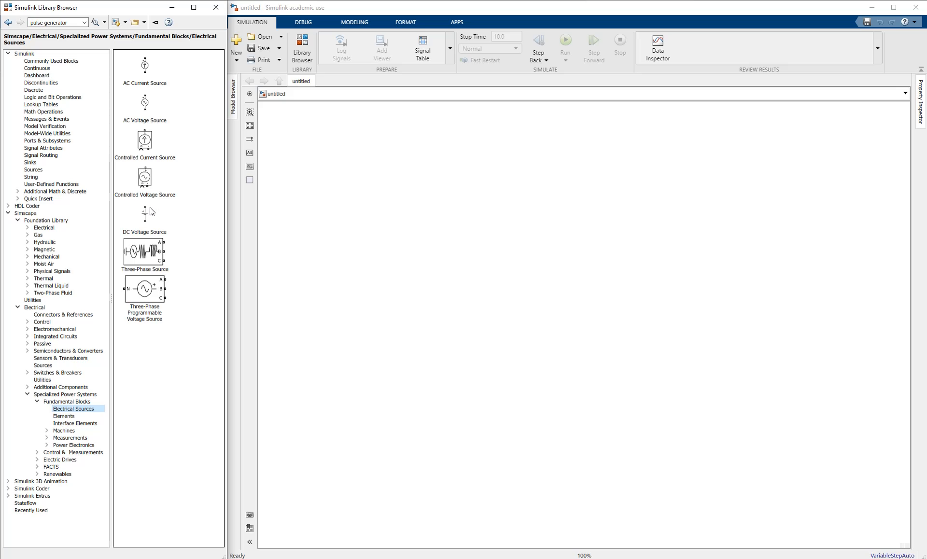
click(153, 229)
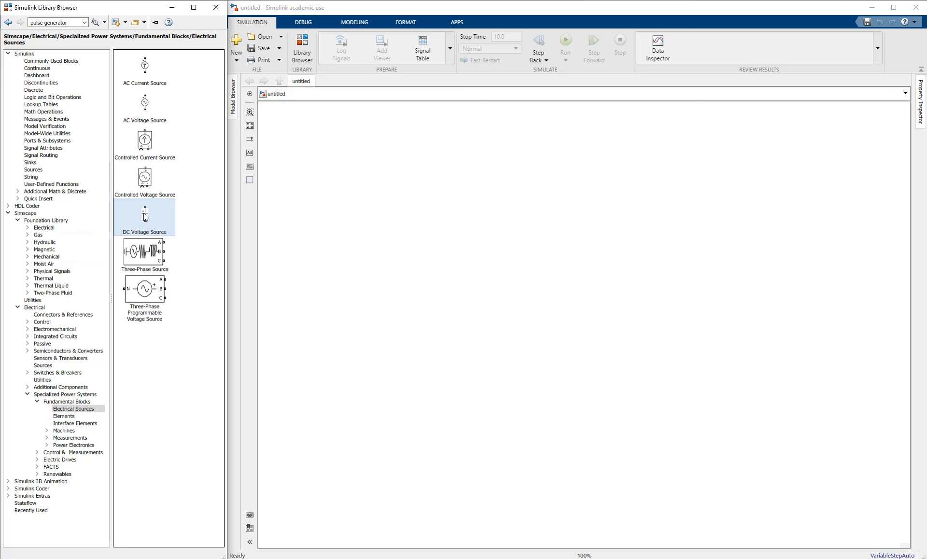
drag(145, 218, 393, 310)
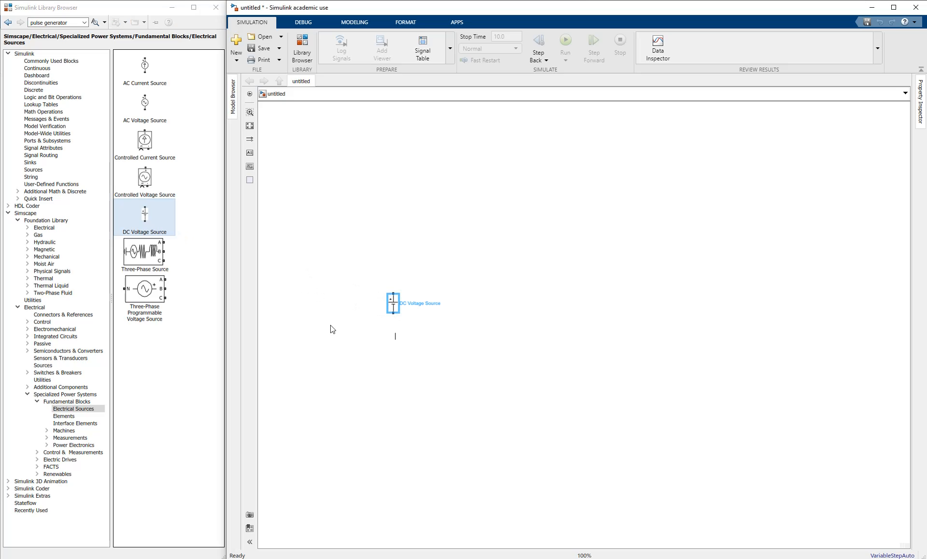
- Delete the accidental DC Voltage Source1 copy and reposition the original source
click(211, 262)
click(143, 218)
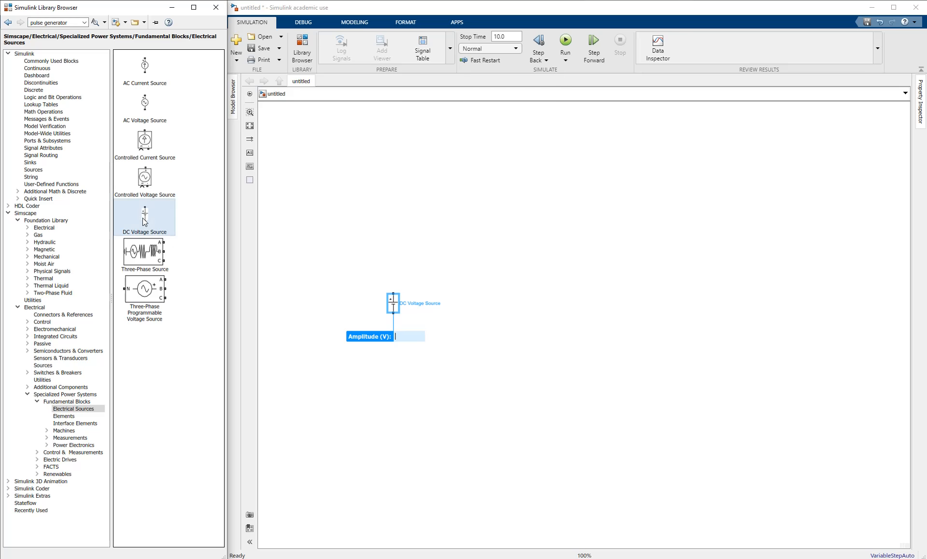
right_click(143, 219)
click(163, 223)
click(548, 375)
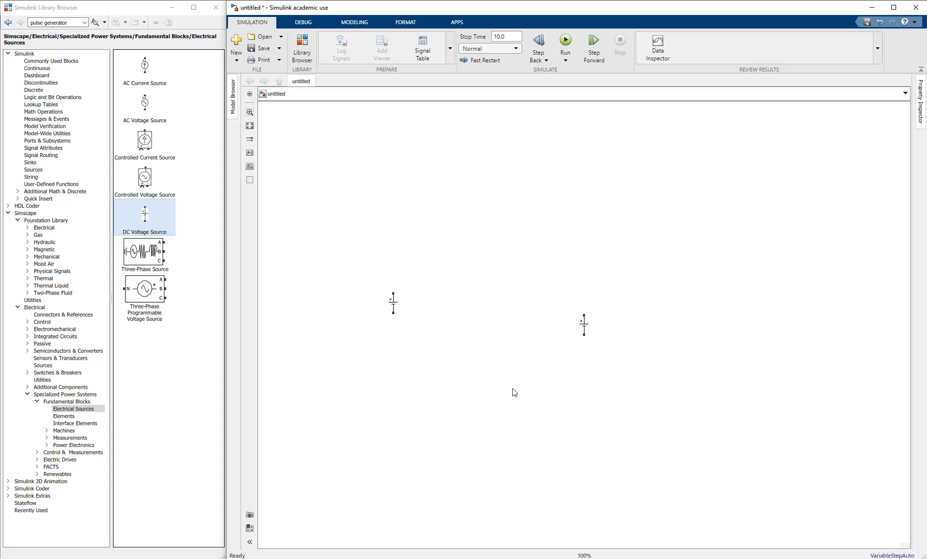
click(580, 332)
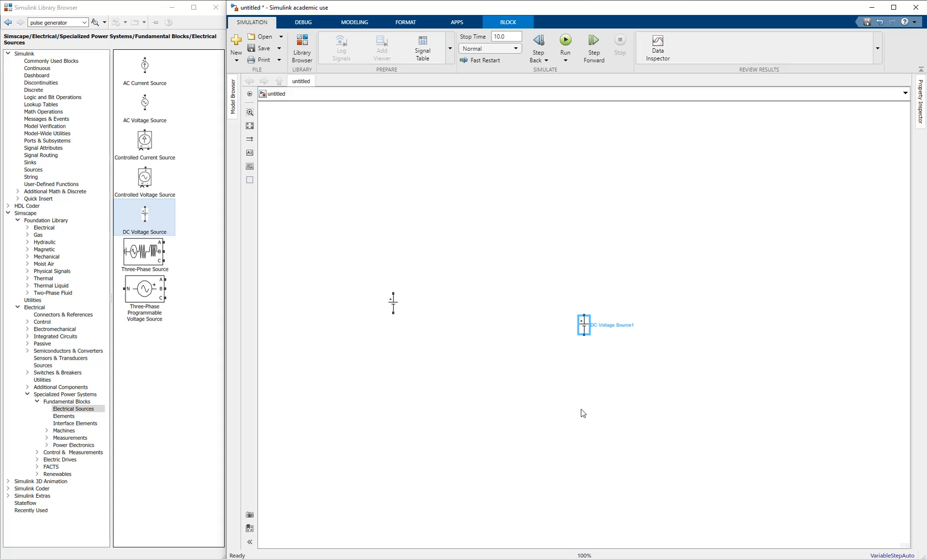
key(Delete)
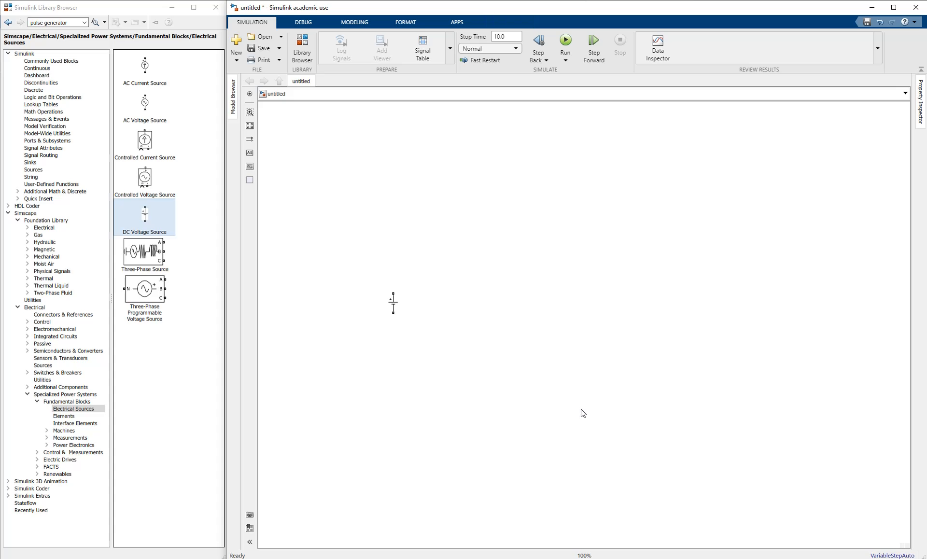
drag(393, 304, 321, 299)
click(334, 323)
- Place a Series RLC Branch from Fundamental Blocks > Elements beside the DC source
click(62, 416)
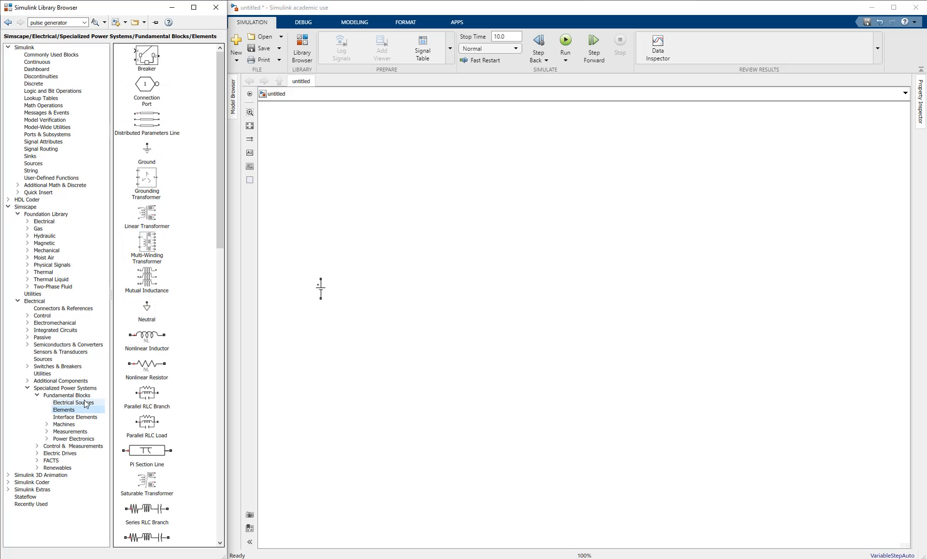
scroll(146, 231, down, 3)
scroll(146, 231, down, 3)
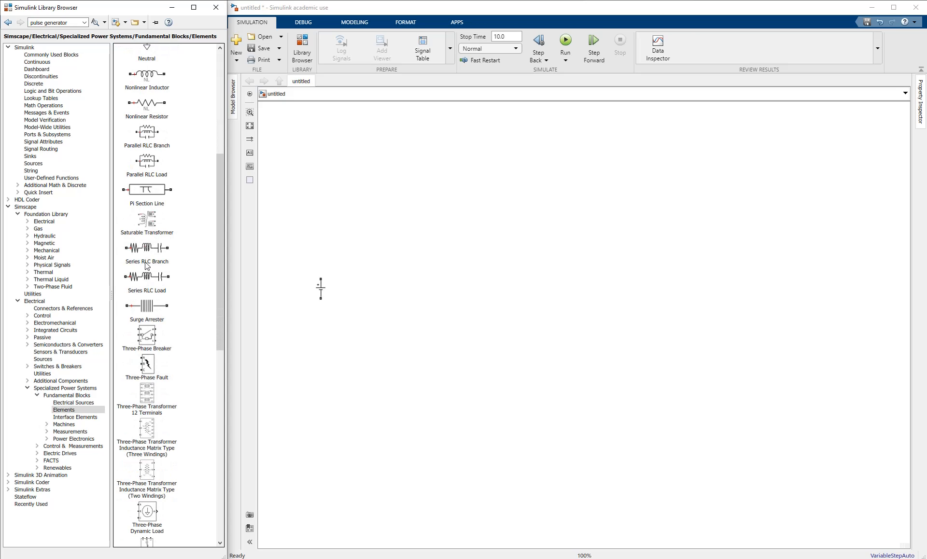
drag(148, 253, 360, 257)
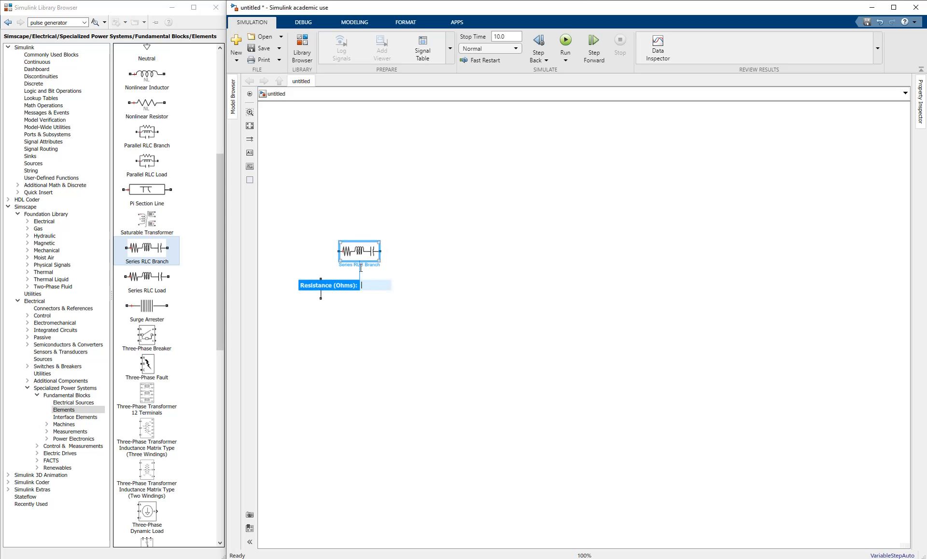
click(377, 361)
click(359, 254)
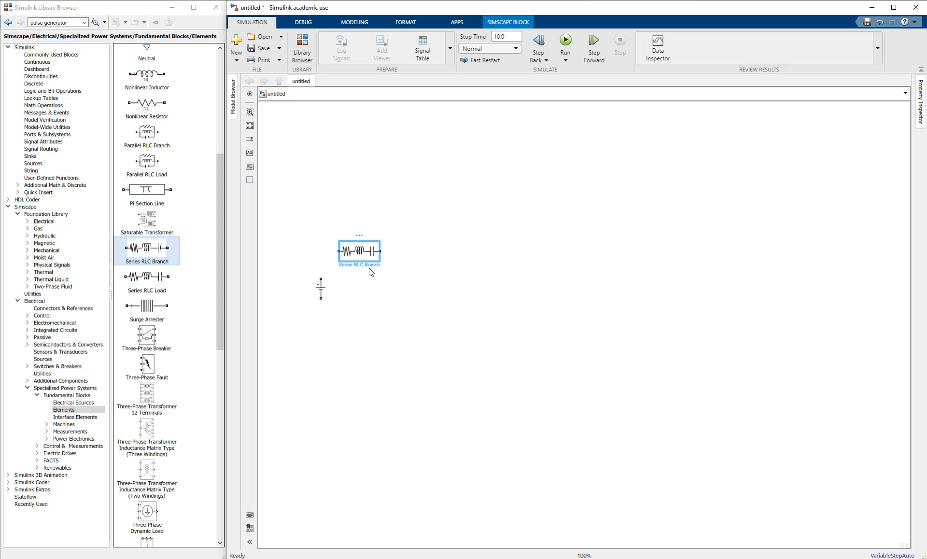
click(382, 303)
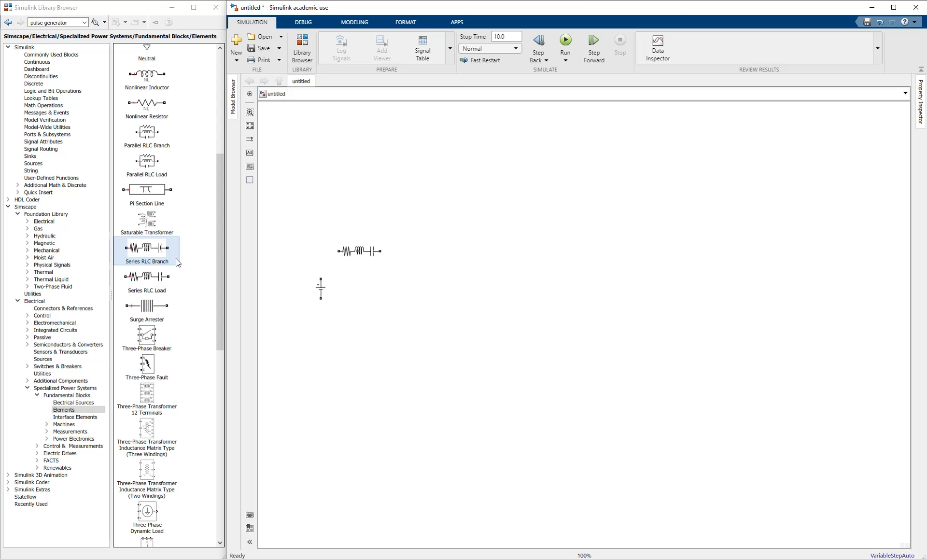
click(363, 261)
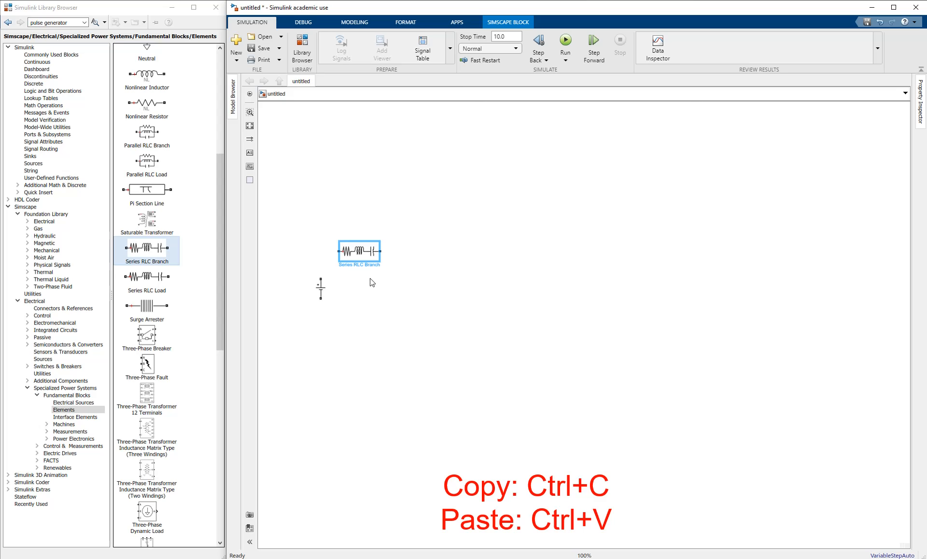
- Duplicate the Series RLC Branch twice to get three branch blocks
key(ctrl+c)
key(ctrl+v)
drag(378, 265, 523, 258)
click(454, 303)
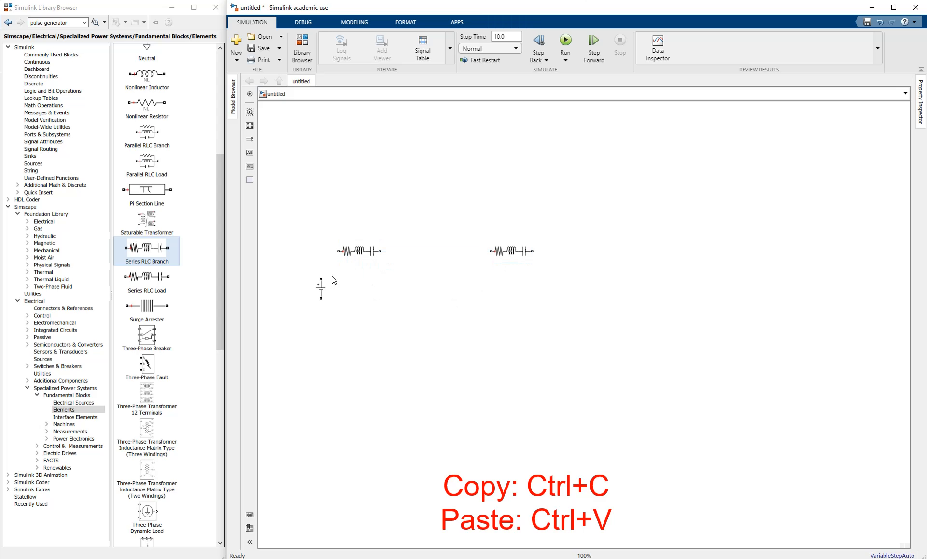
click(363, 256)
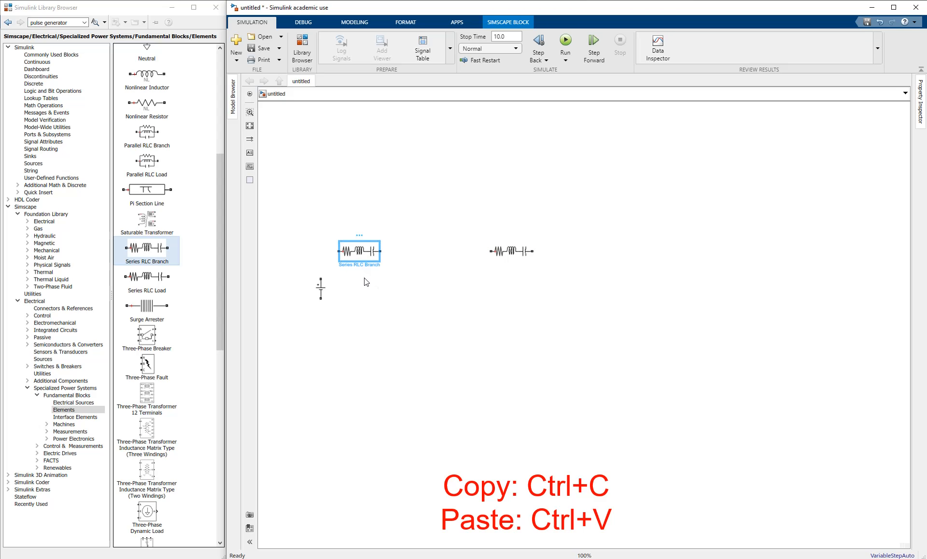
key(ctrl+c)
key(ctrl+v)
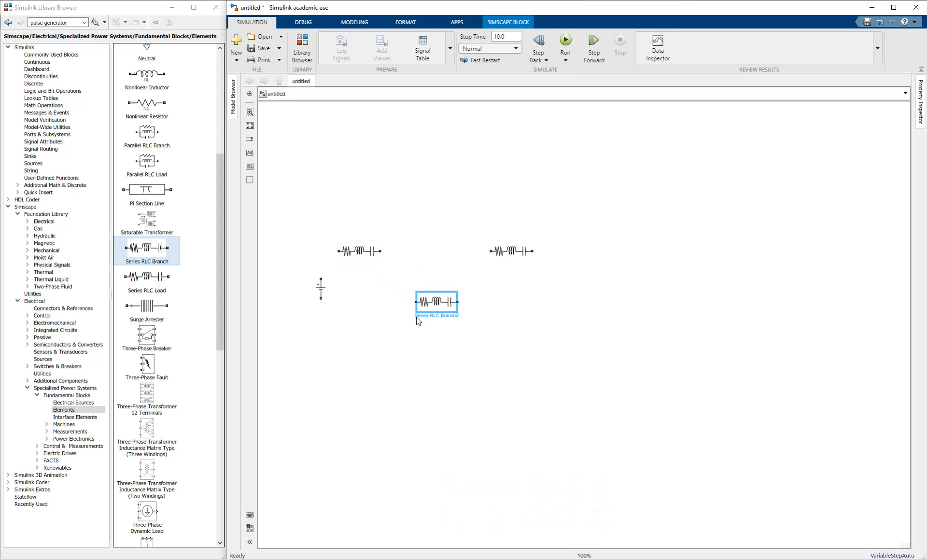
click(383, 347)
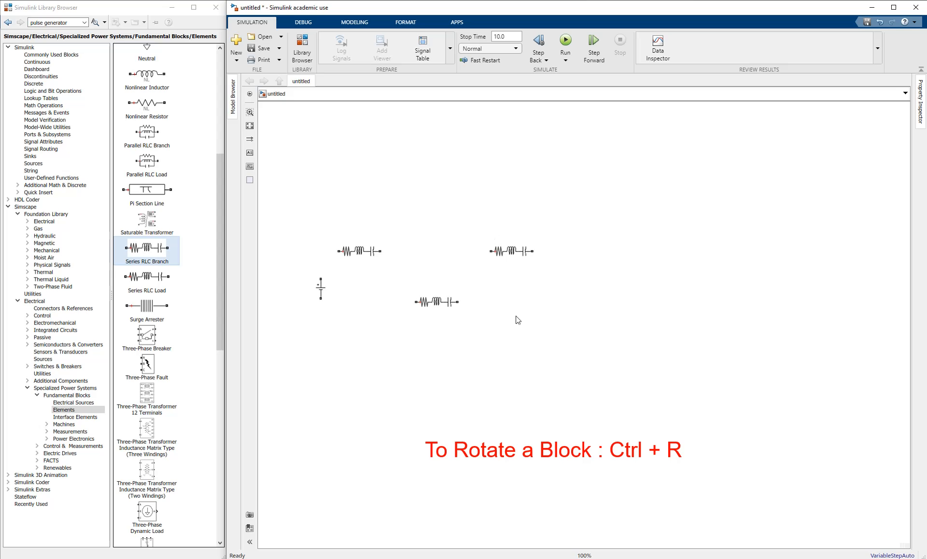
- Rotate the middle branch upright and arrange the branches and DC source into circuit positions
click(435, 305)
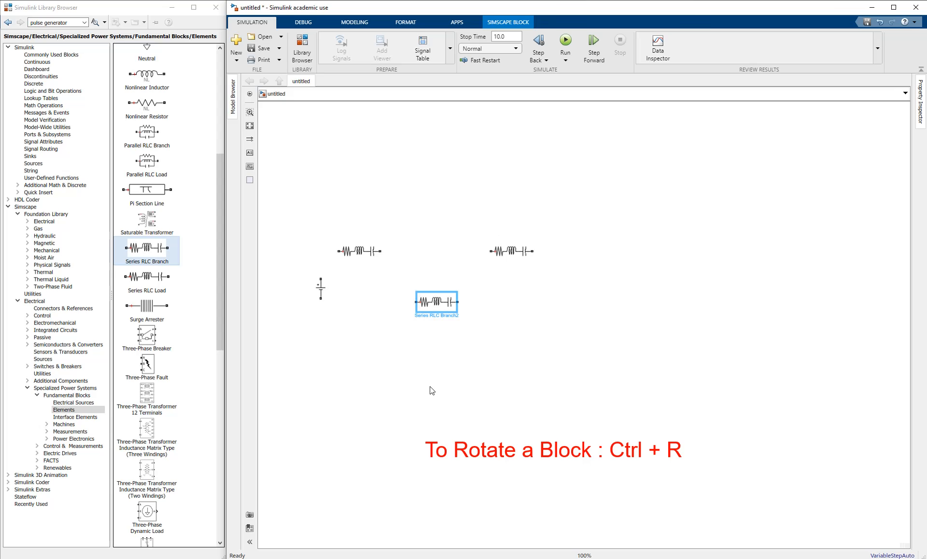
key(ctrl+r)
click(431, 389)
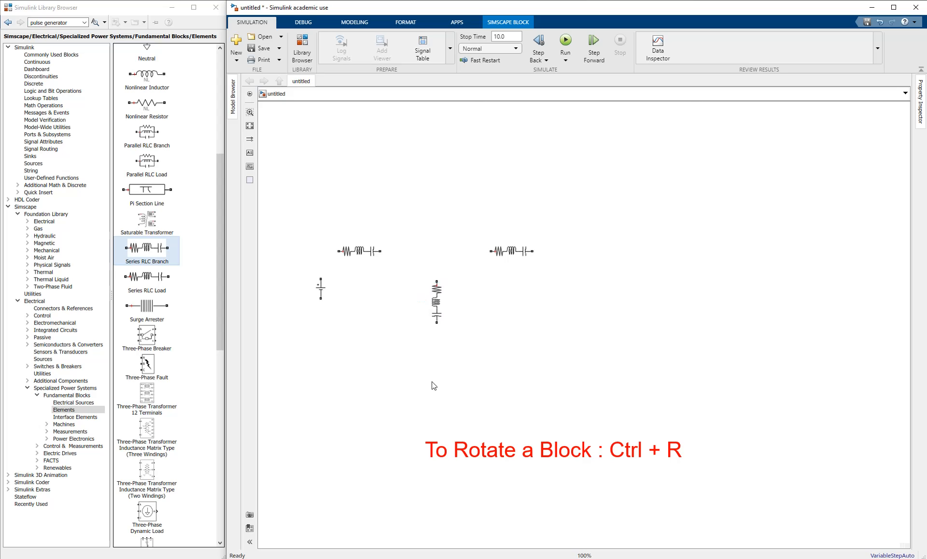
drag(436, 312, 497, 326)
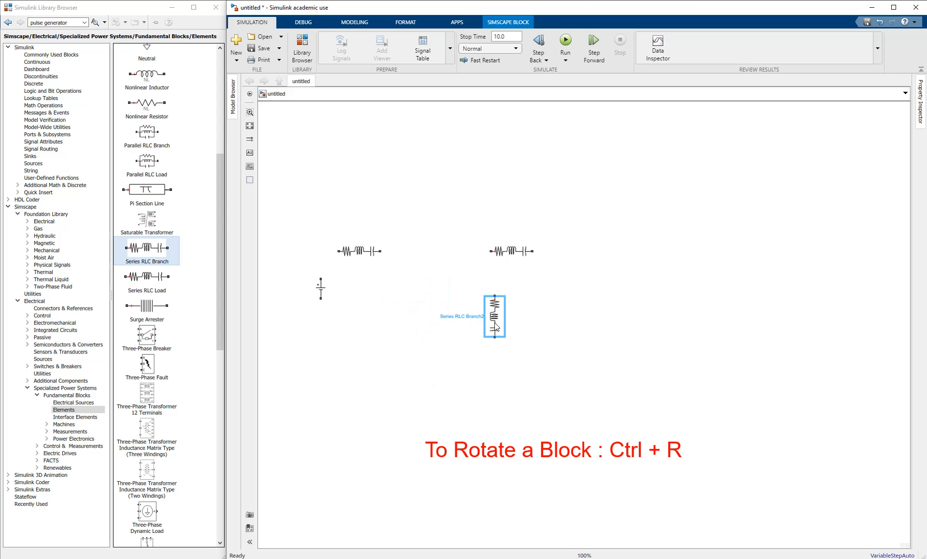
click(449, 351)
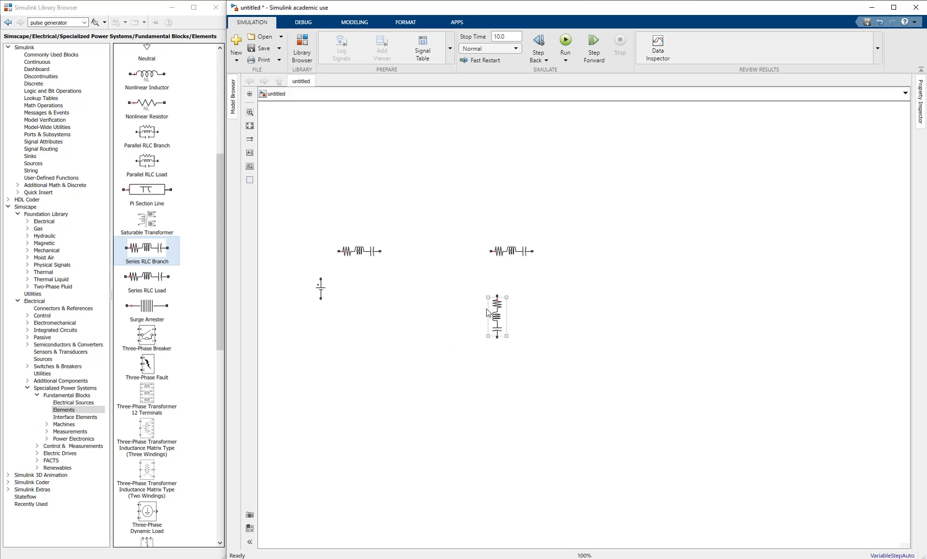
click(515, 247)
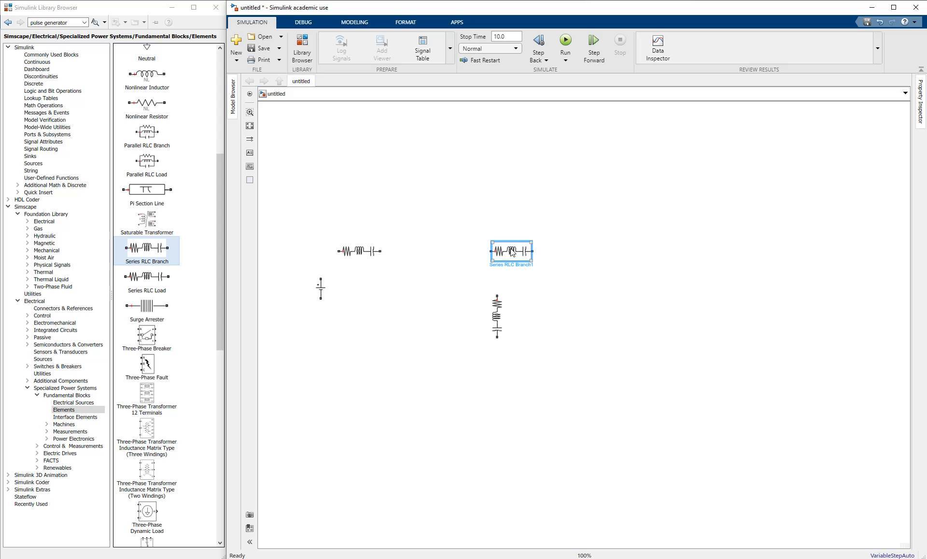
click(341, 260)
drag(316, 289, 311, 296)
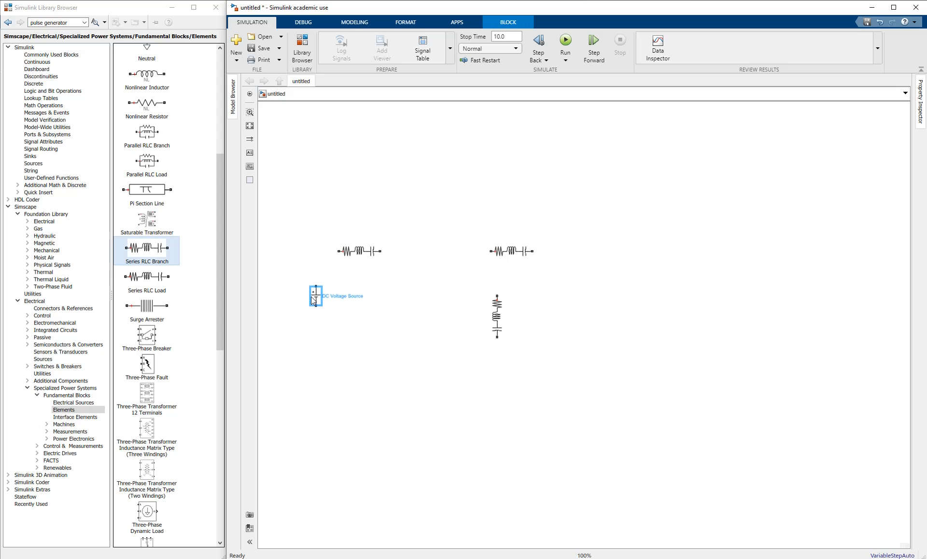
click(364, 252)
drag(365, 252, 367, 261)
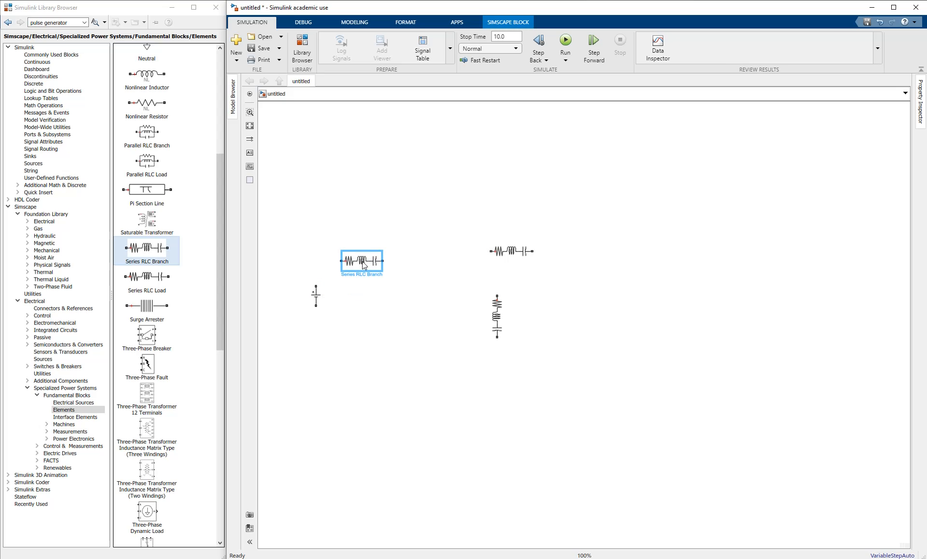
click(372, 288)
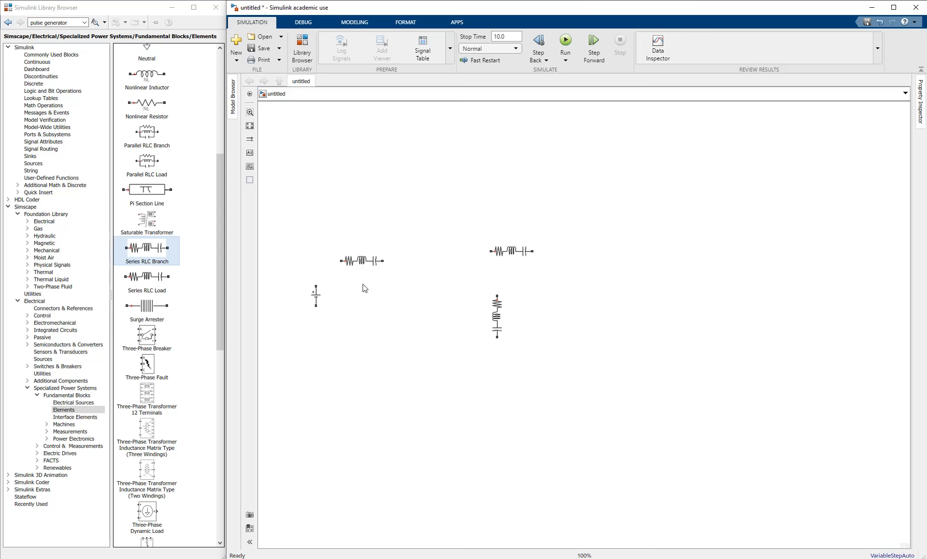
- Make the left branch an L-only inductor with 470e-6 H inductance
double_click(371, 265)
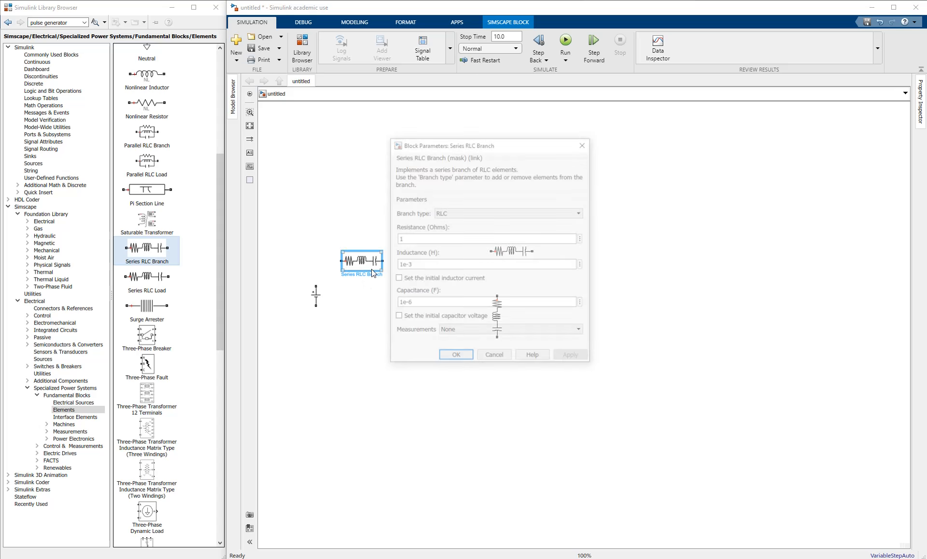
click(443, 213)
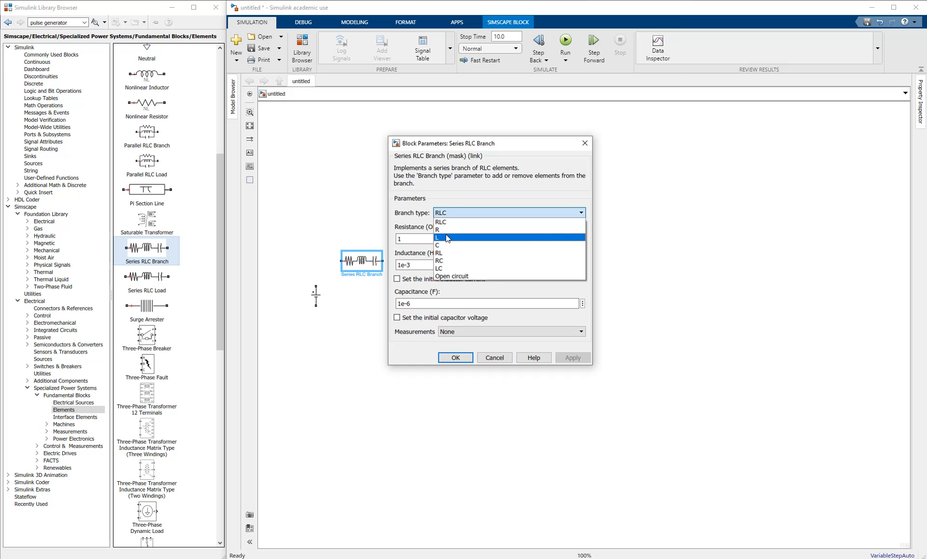
click(446, 237)
drag(399, 238, 403, 276)
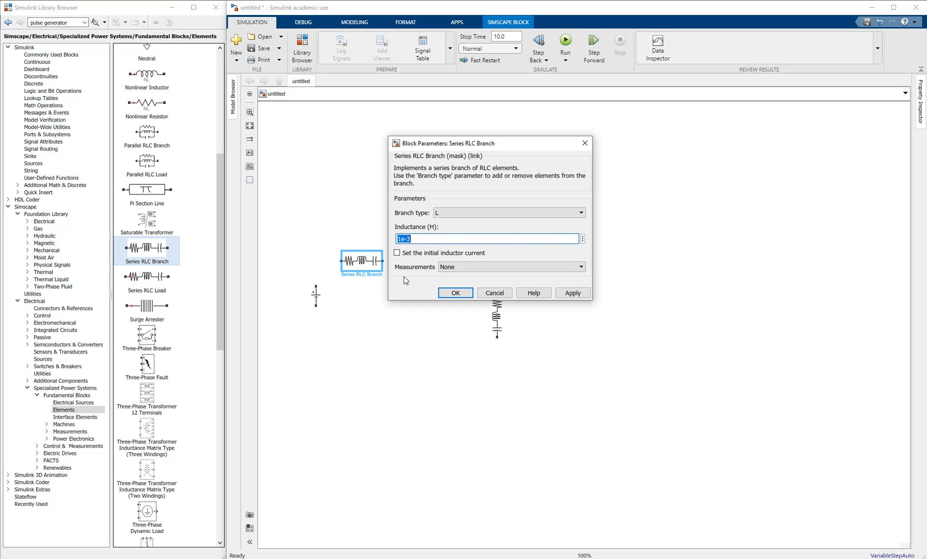
key(Left)
key(Left)
key(Left)
key(Left)
key(shift+Right)
text(470)
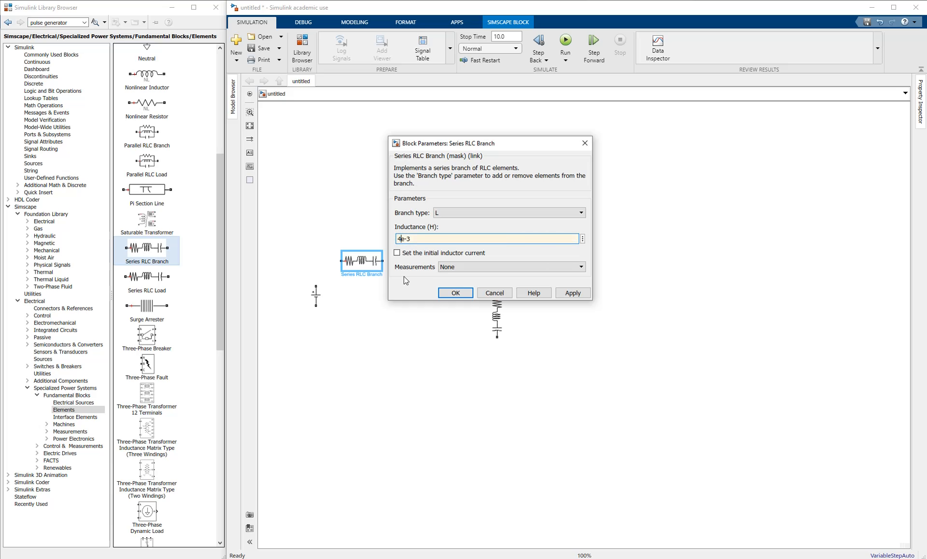
key(End)
key(BackSpace)
text(6)
click(455, 292)
- Move the upright branch and make it a C-only 220e-6 F capacitor
click(497, 322)
drag(496, 322, 430, 295)
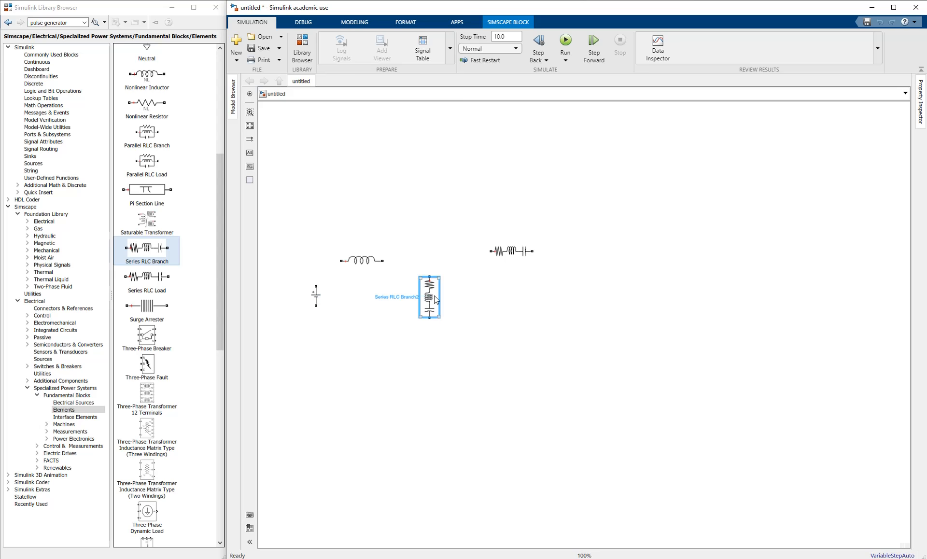
double_click(435, 297)
click(526, 250)
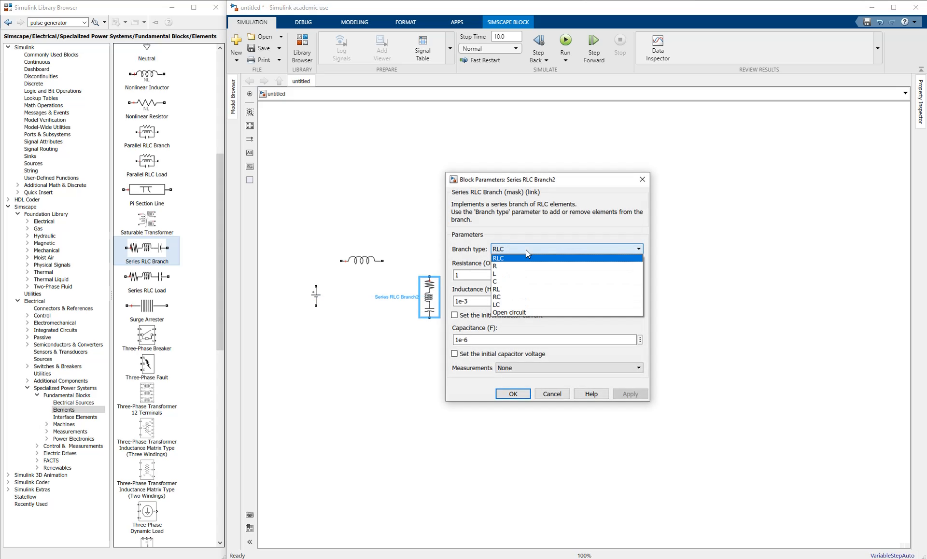
click(504, 279)
double_click(459, 276)
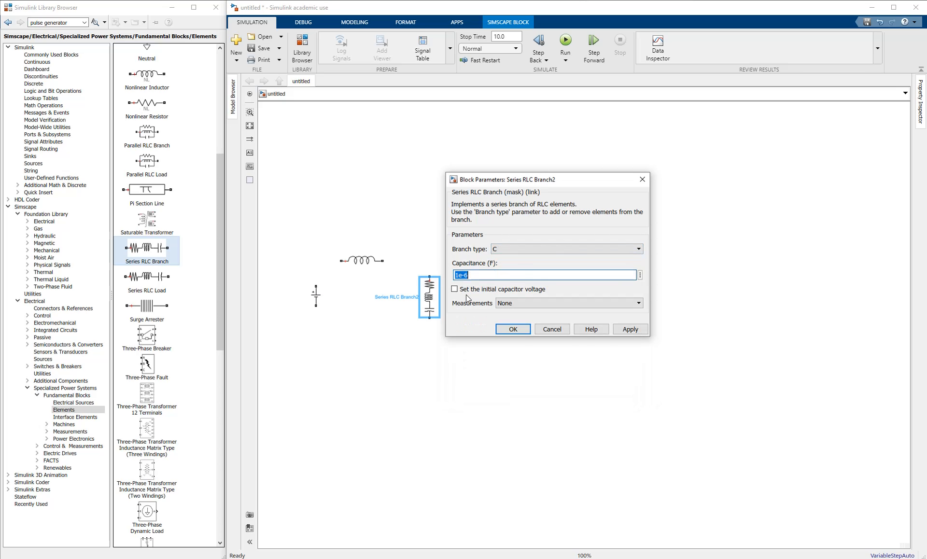
key(Left)
key(Left)
text(220)
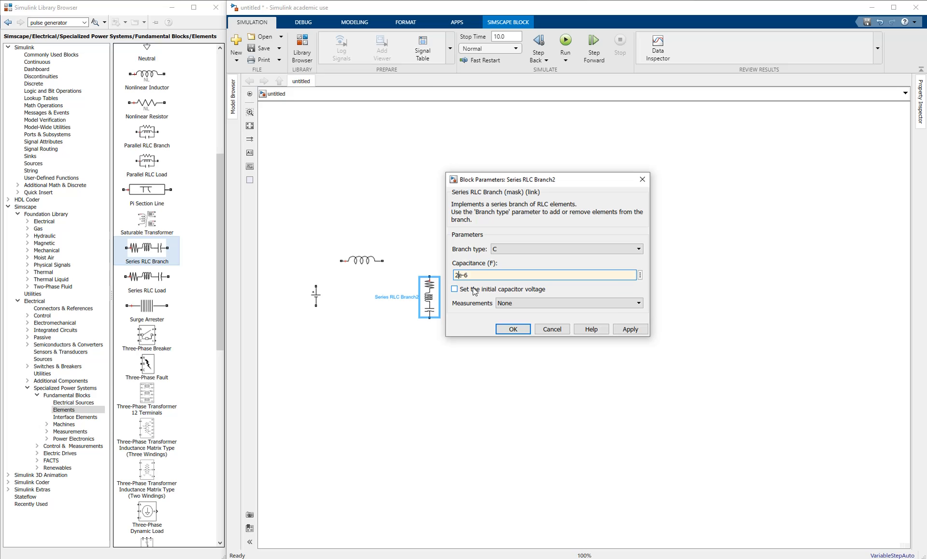
click(522, 331)
click(515, 257)
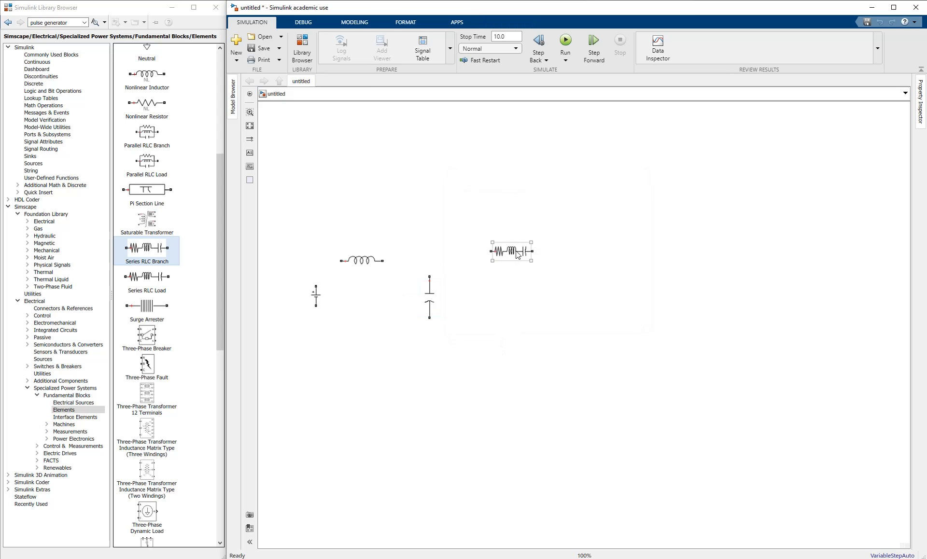
- Make the remaining branch an R-only resistor of 30 Ohms
drag(516, 255, 518, 287)
double_click(518, 287)
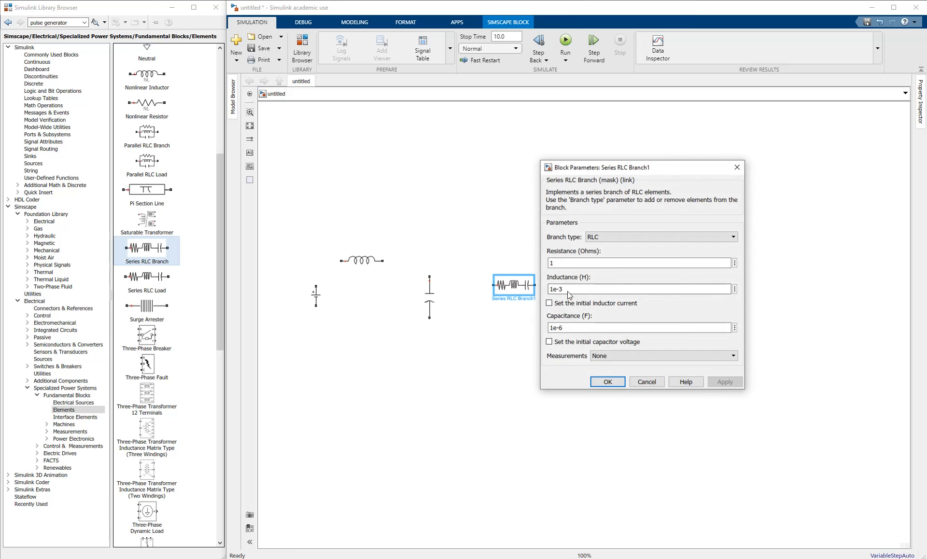
click(601, 237)
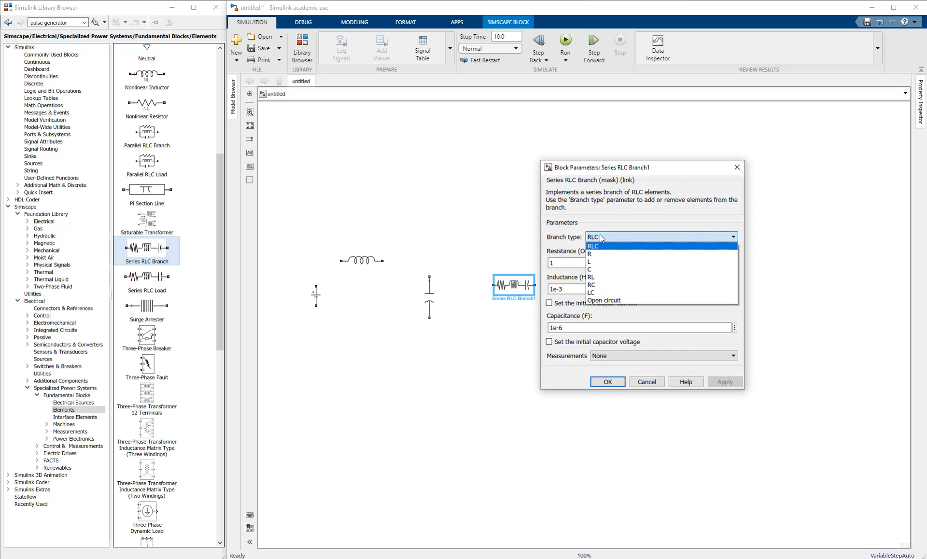
click(592, 257)
double_click(555, 265)
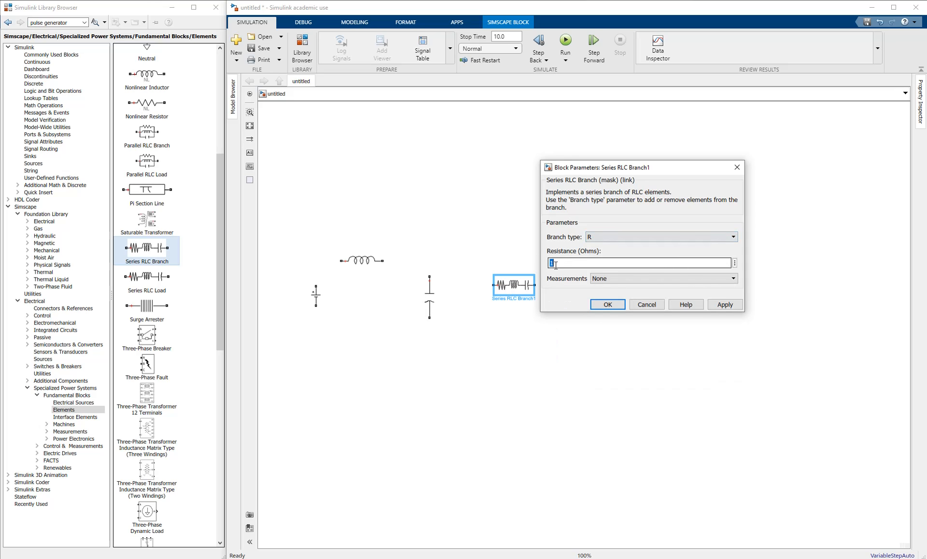
text(30)
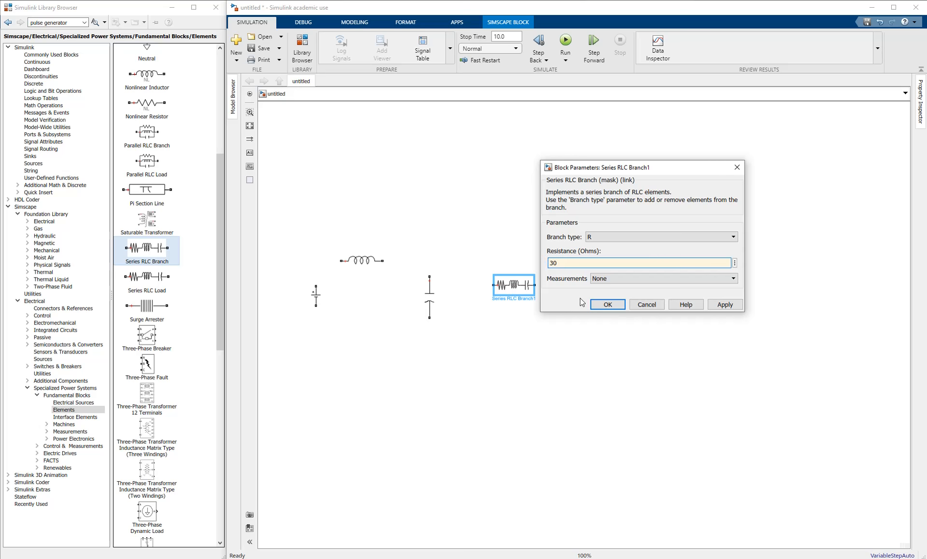
click(607, 304)
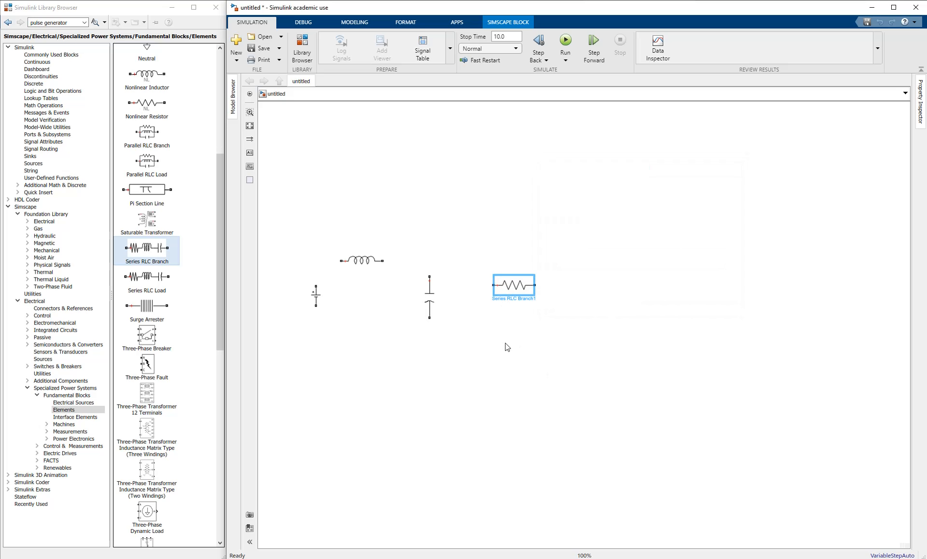
- Rotate the resistor upright and line it up right of the capacitor
key(ctrl+r)
drag(526, 282, 589, 293)
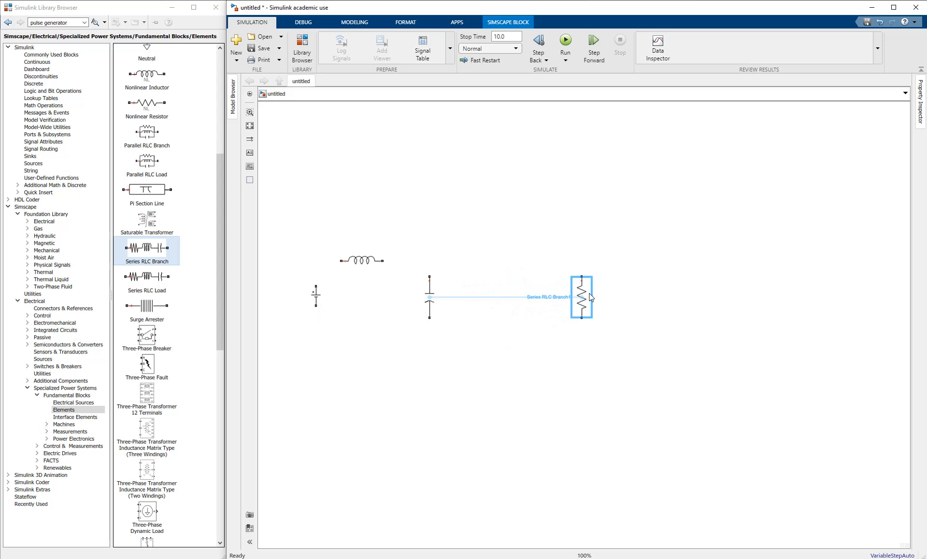
drag(427, 296, 529, 293)
drag(378, 263, 388, 261)
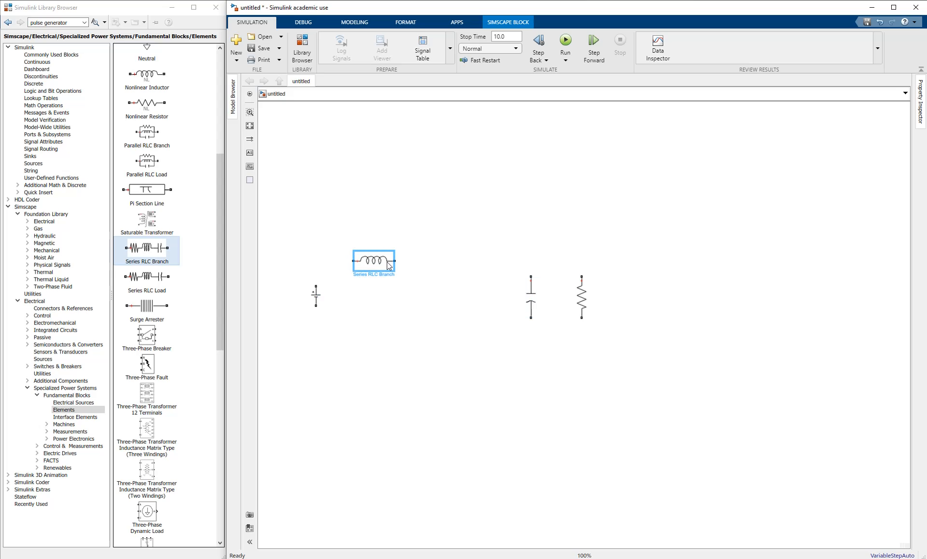
click(373, 302)
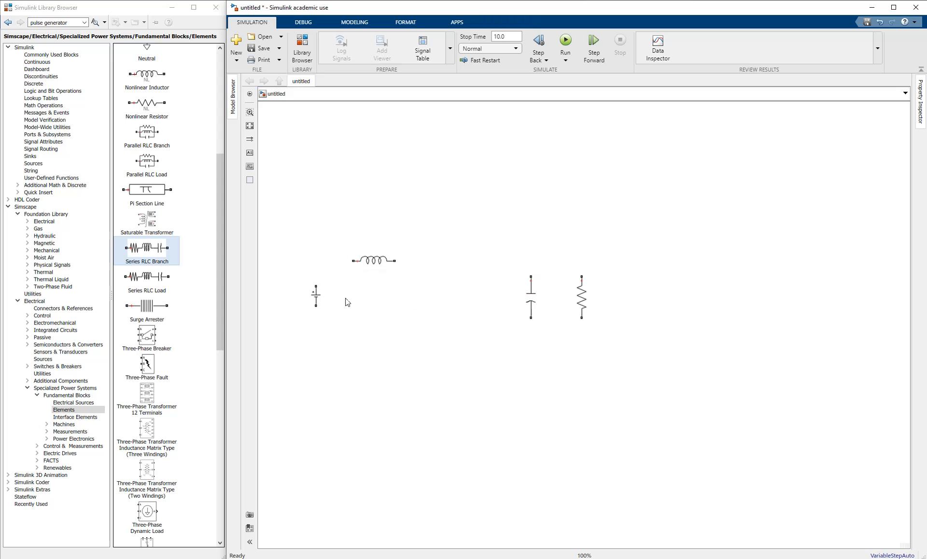
- Replace the inductor block's default Series RLC Branch name label
click(369, 267)
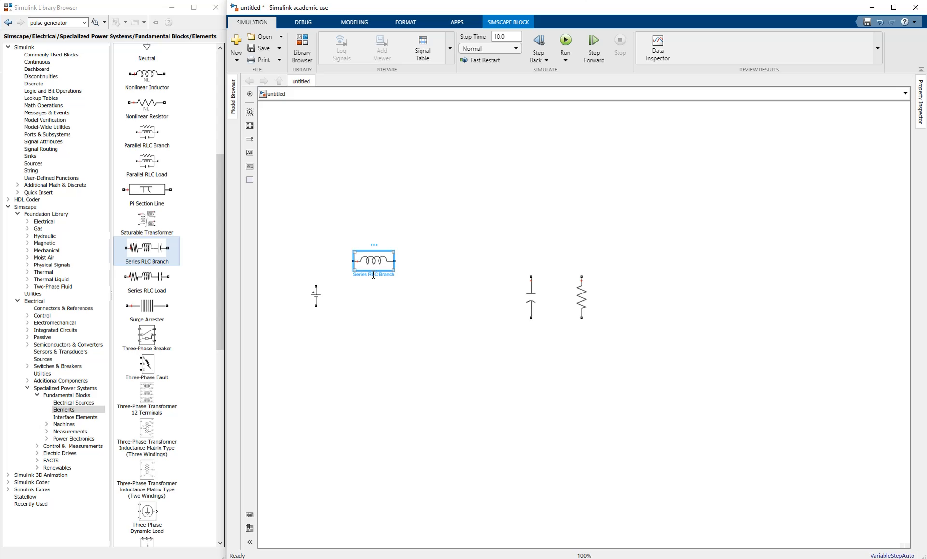
double_click(371, 274)
key(ctrl+a)
text(Lb)
scroll(377, 289, up, 5)
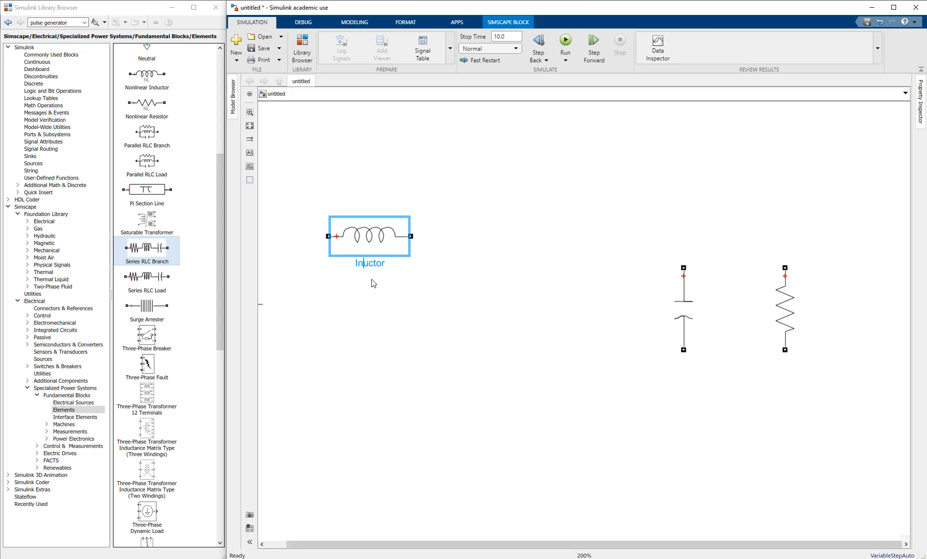
click(612, 314)
- Rename the capacitor block to 'Capacitor'
click(678, 307)
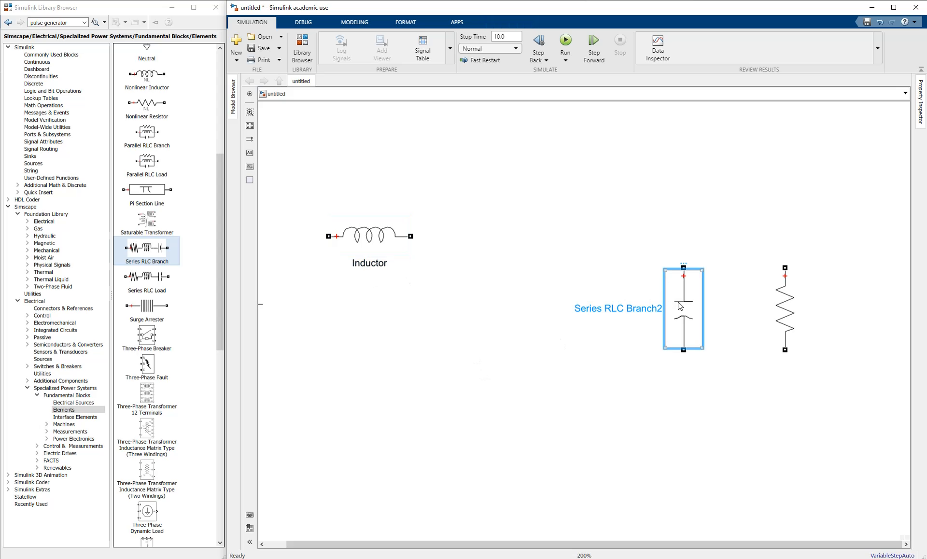
double_click(679, 303)
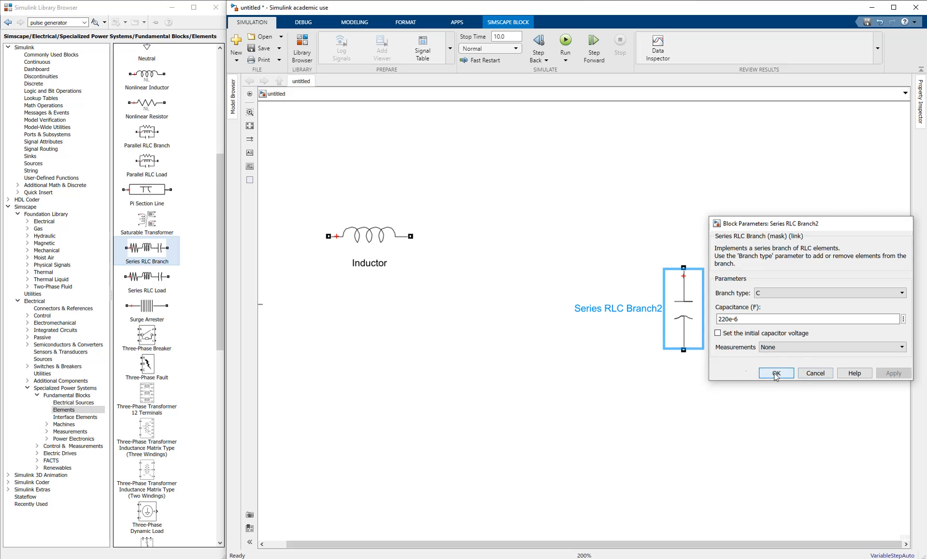
click(775, 374)
double_click(623, 307)
key(ctrl+a)
text(Ca)
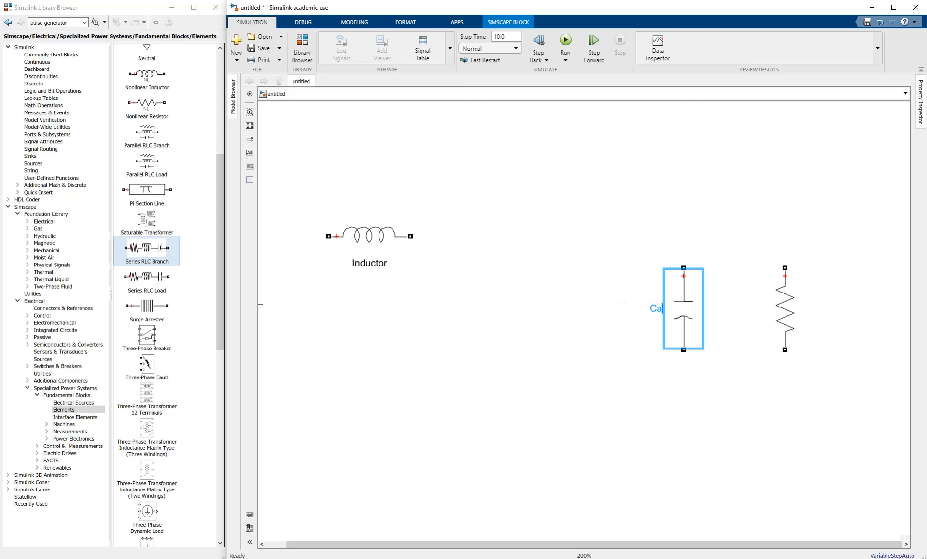
text(pacitor)
key(Return)
- Rename the resistor branch Series RLC Branch1 to 'Load'
click(586, 323)
double_click(776, 305)
click(747, 231)
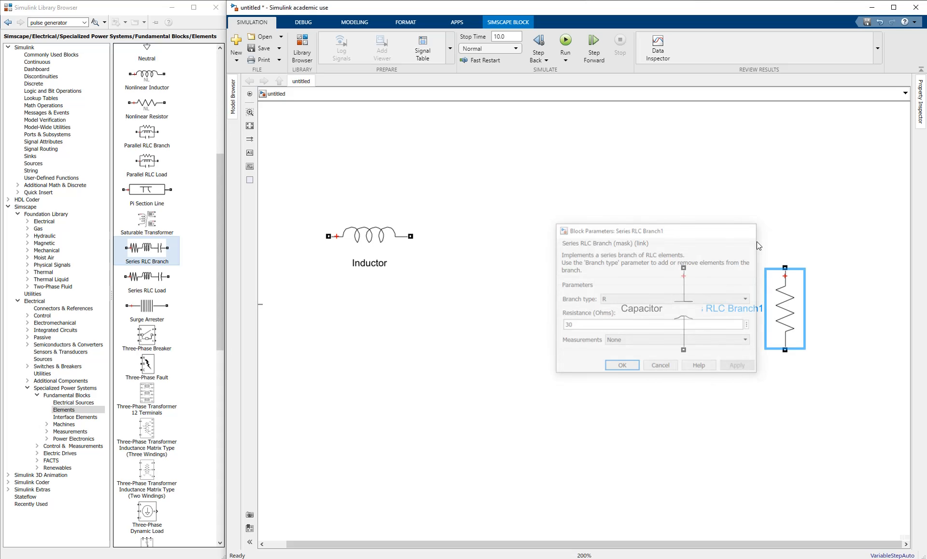
double_click(743, 307)
key(ctrl+a)
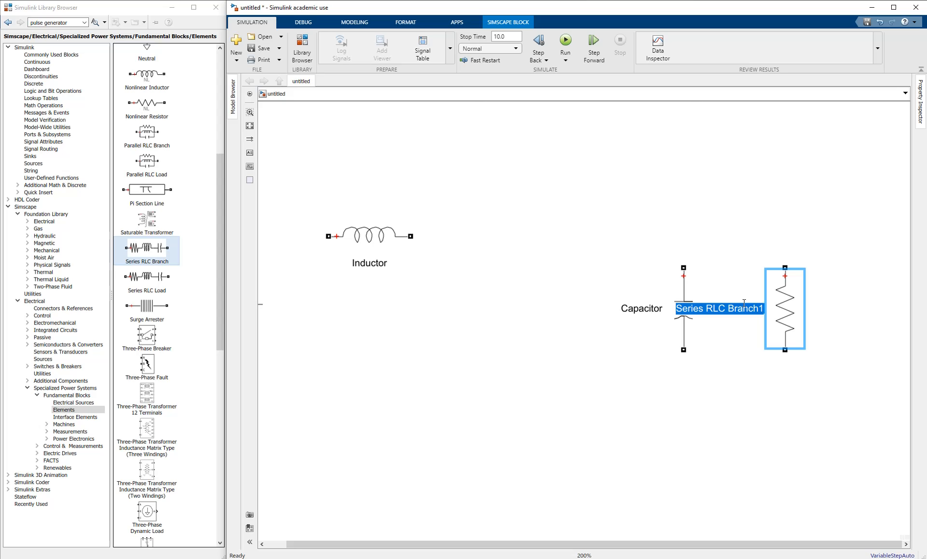
text(Load)
click(544, 389)
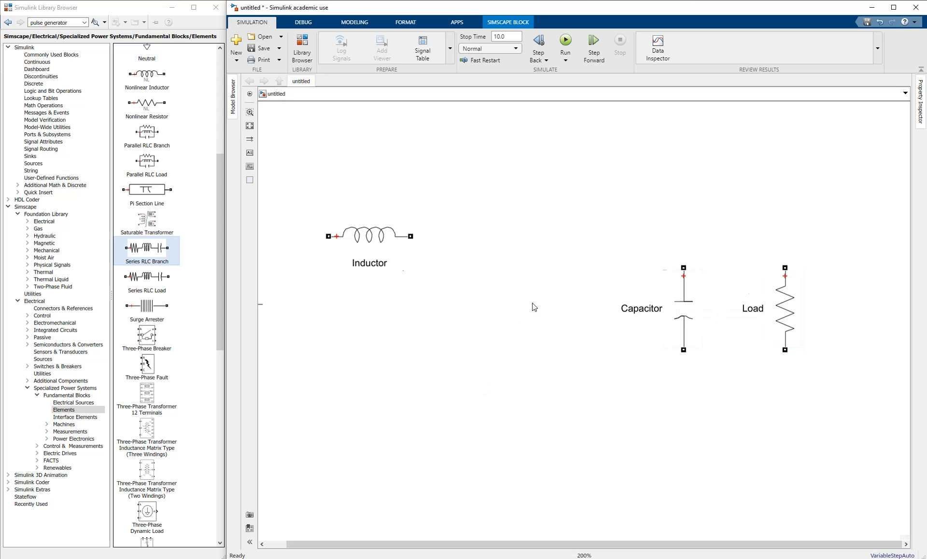
scroll(507, 319, down, 2)
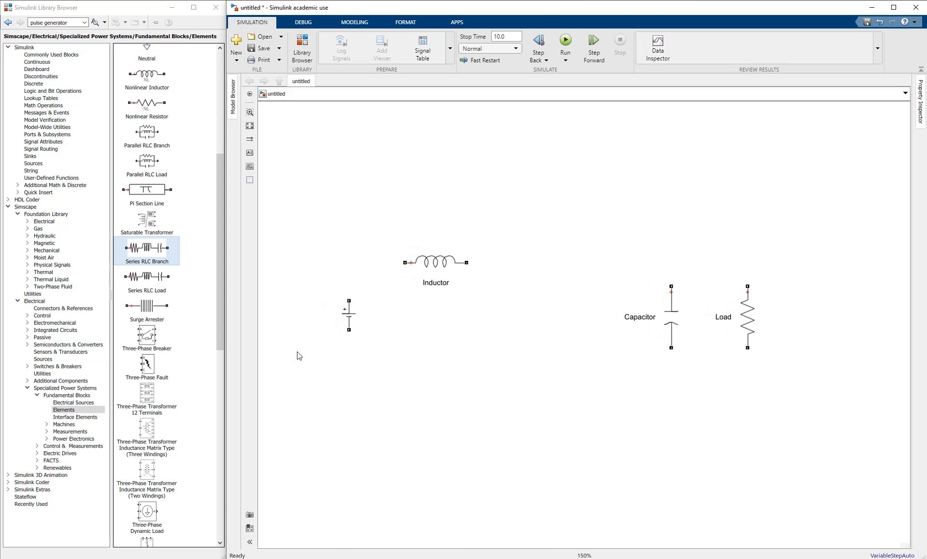
- Change the DC Voltage Source amplitude from 100 V to 24 V
click(349, 315)
double_click(349, 315)
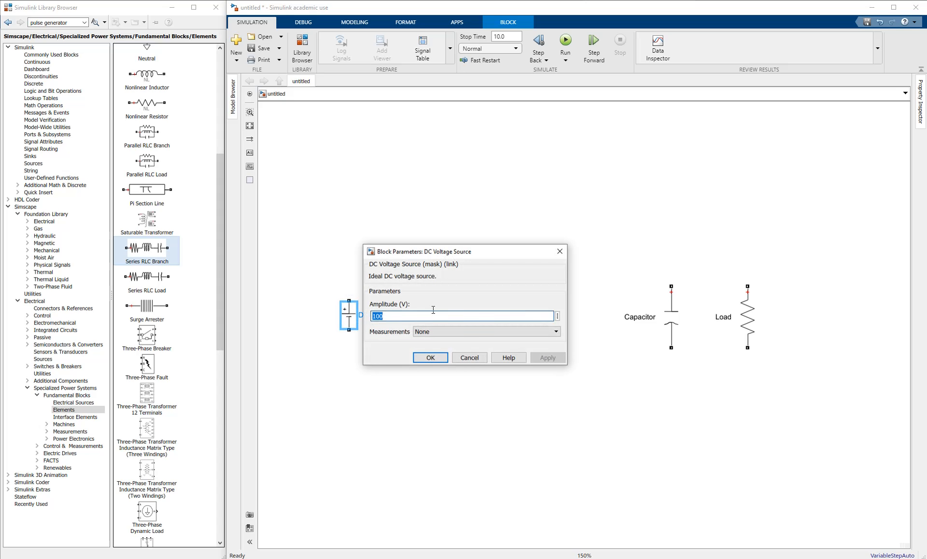
text(12)
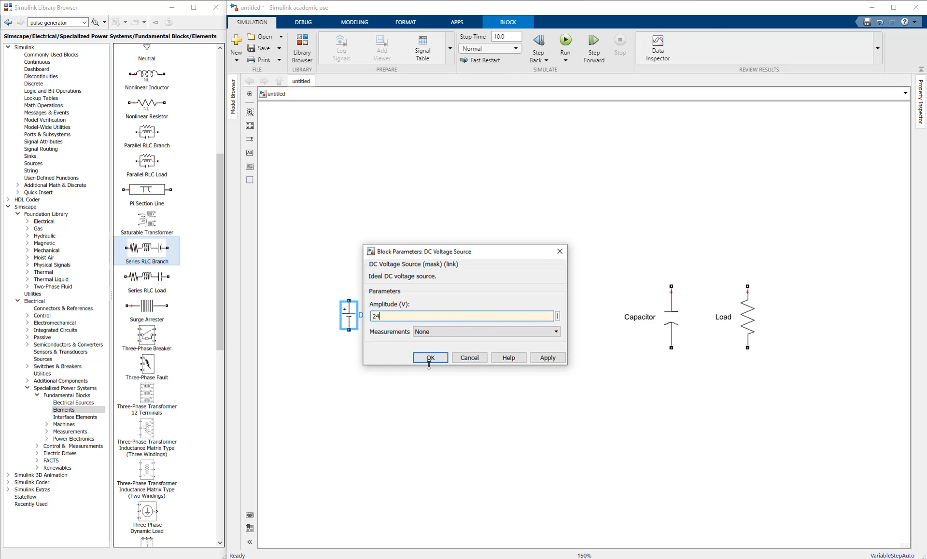
click(430, 357)
click(431, 406)
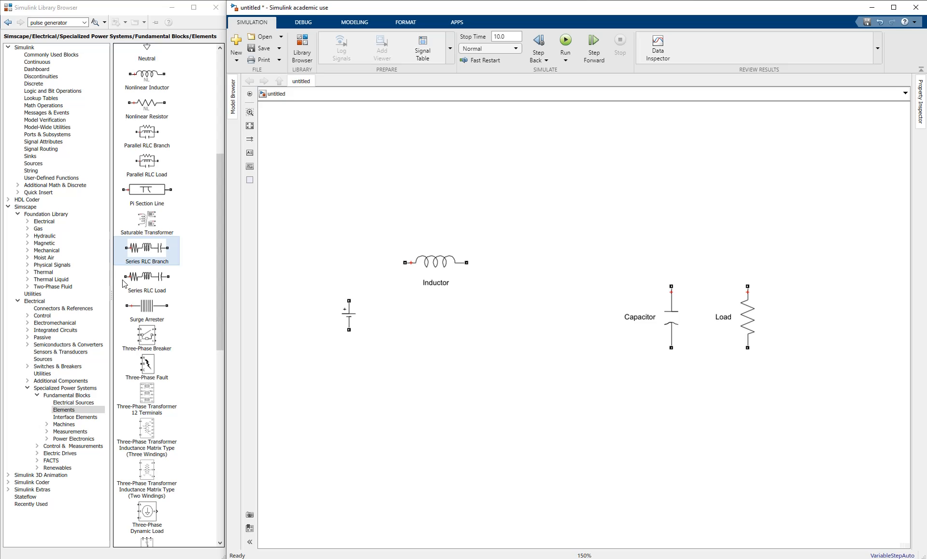
- Place a Diode from the Power Electronics library right of the Inductor
click(68, 438)
scroll(171, 213, down, 4)
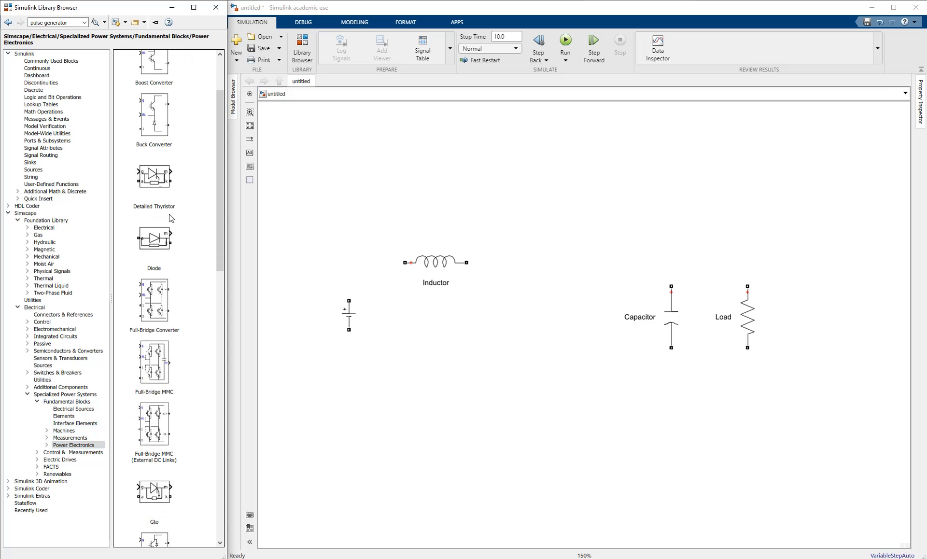
drag(153, 209, 600, 264)
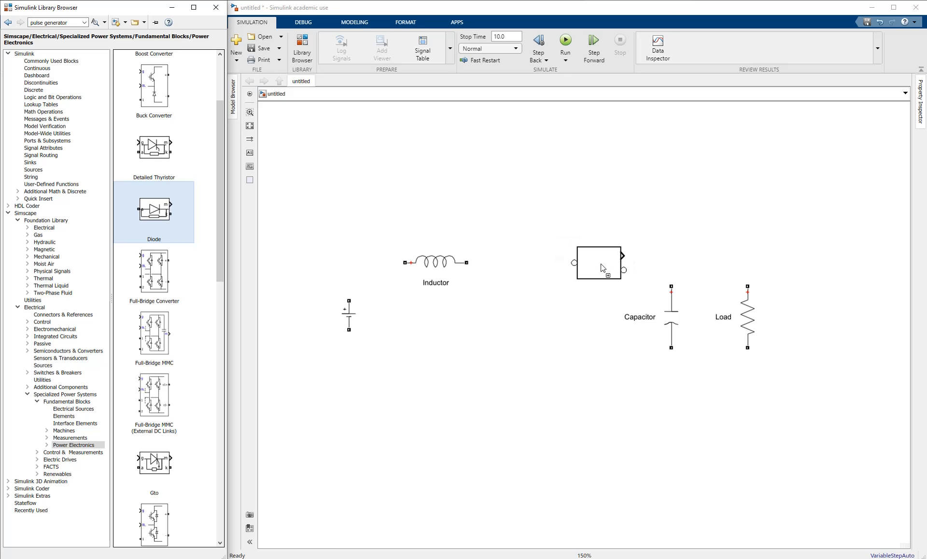
- Add a Mosfet, rotate it upright, and align it level with the Capacitor
scroll(175, 344, down, 8)
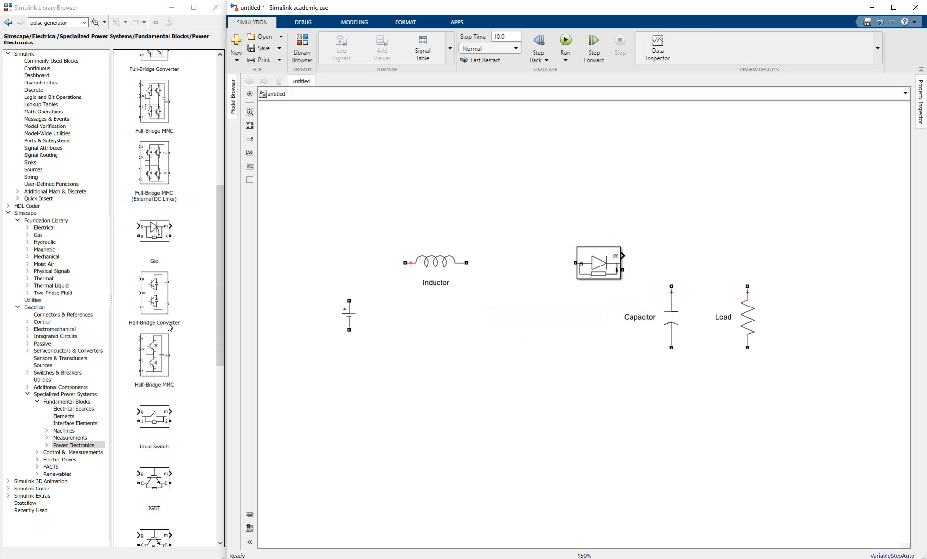
scroll(170, 327, down, 8)
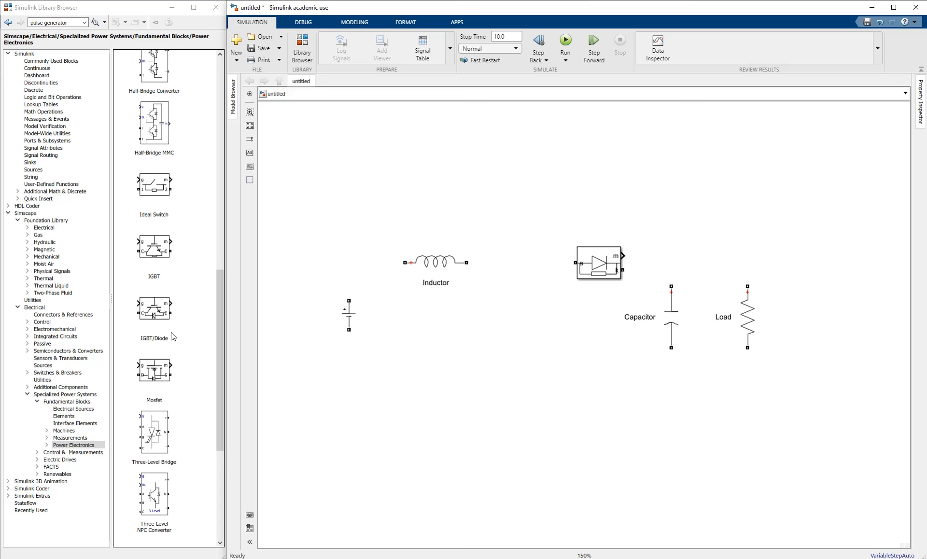
click(153, 379)
drag(150, 375, 502, 341)
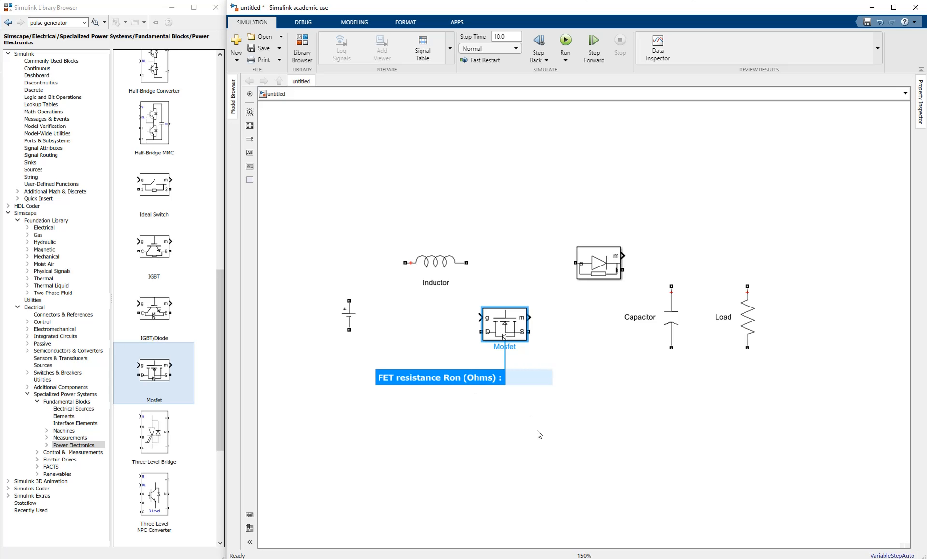
click(527, 408)
click(512, 323)
key(ctrl+r)
click(499, 418)
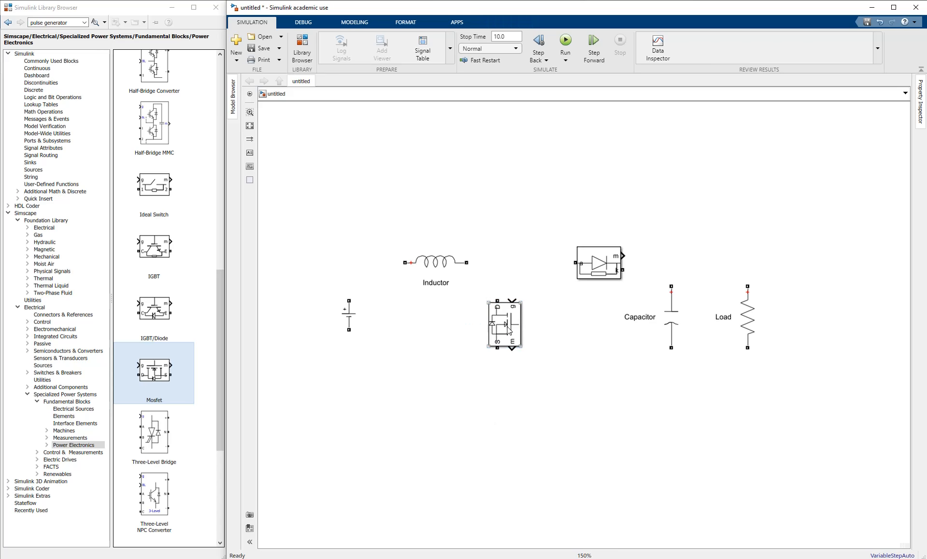
drag(507, 330, 524, 322)
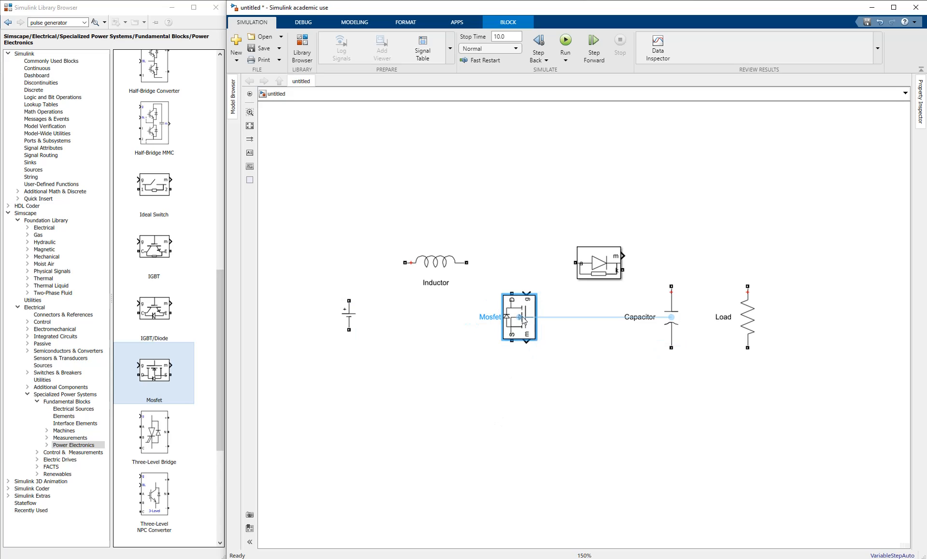
click(495, 353)
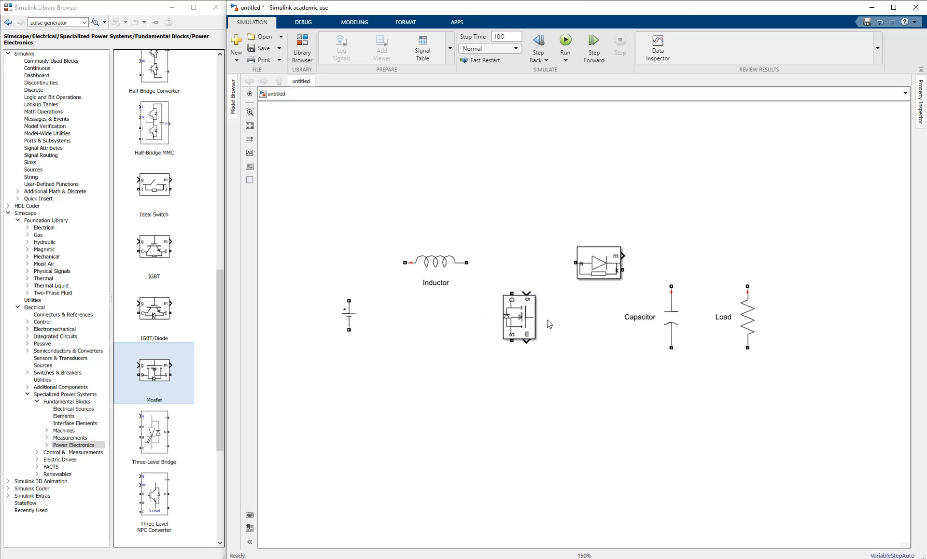
scroll(519, 318, up, 7)
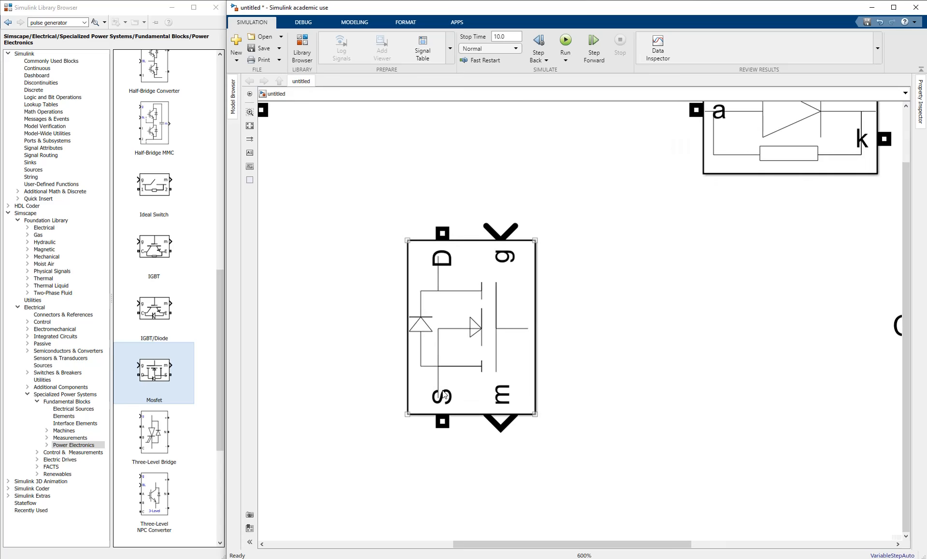
scroll(511, 263, down, 7)
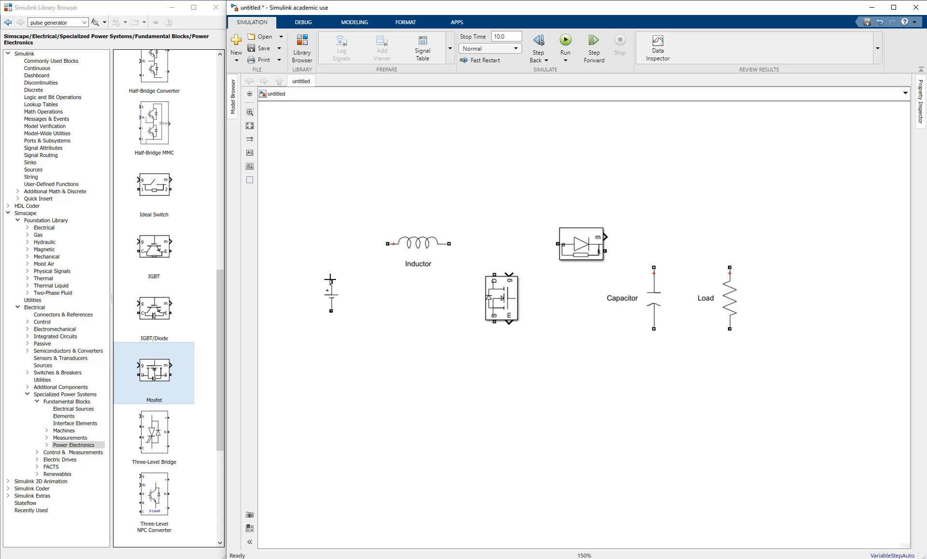
- Wire the DC source to the Inductor, the Inductor to the Mosfet drain and diode, and the diode to the Capacitor
drag(332, 281, 381, 248)
click(390, 278)
drag(452, 243, 494, 274)
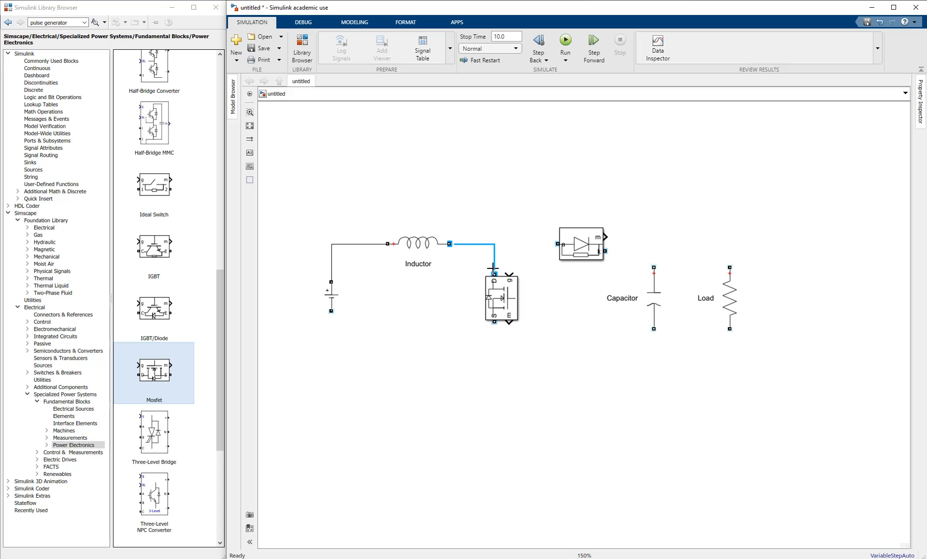
click(500, 246)
mouse_move(553, 244)
mouse_down()
mouse_move(494, 244)
mouse_move(490, 268)
mouse_move(492, 253)
mouse_up()
click(575, 266)
scroll(574, 267, right, 3)
click(511, 261)
- Connect the Load's top to the diode–capacitor line, and the source, Mosfet S, Capacitor and Load bottoms on one return line
drag(379, 348, 499, 351)
click(560, 314)
drag(620, 329, 478, 298)
click(477, 309)
click(627, 356)
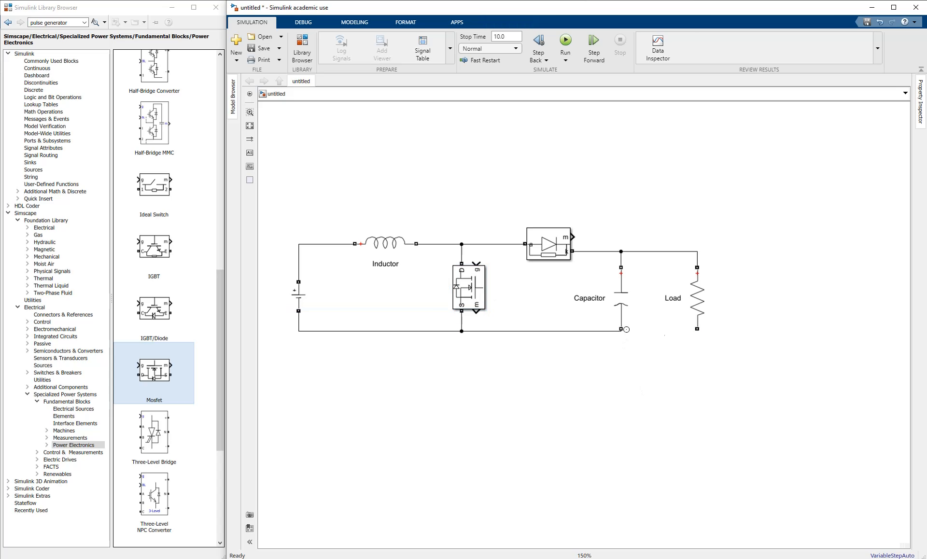
click(687, 326)
drag(696, 331, 621, 329)
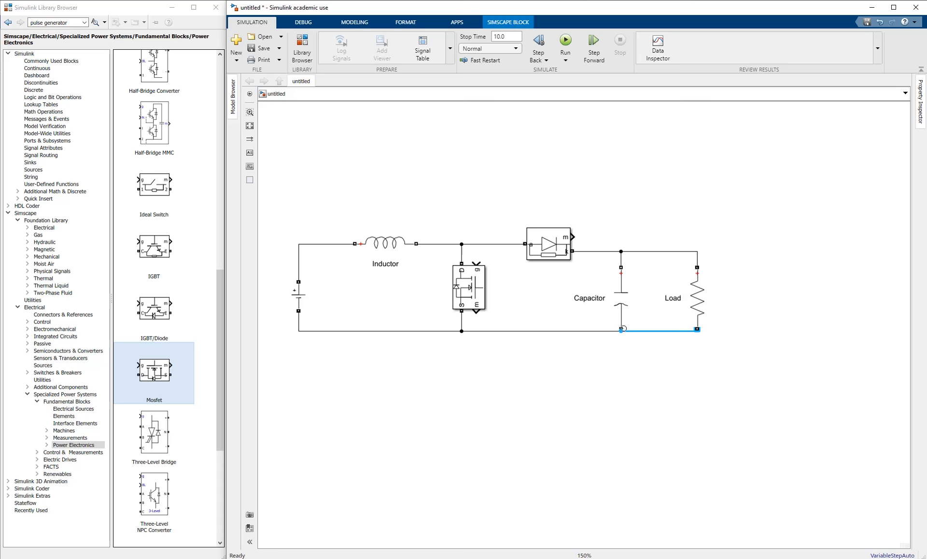
click(598, 345)
- Recentre the completed boost converter circuit in the view
drag(524, 360, 563, 435)
drag(379, 270, 603, 389)
click(476, 246)
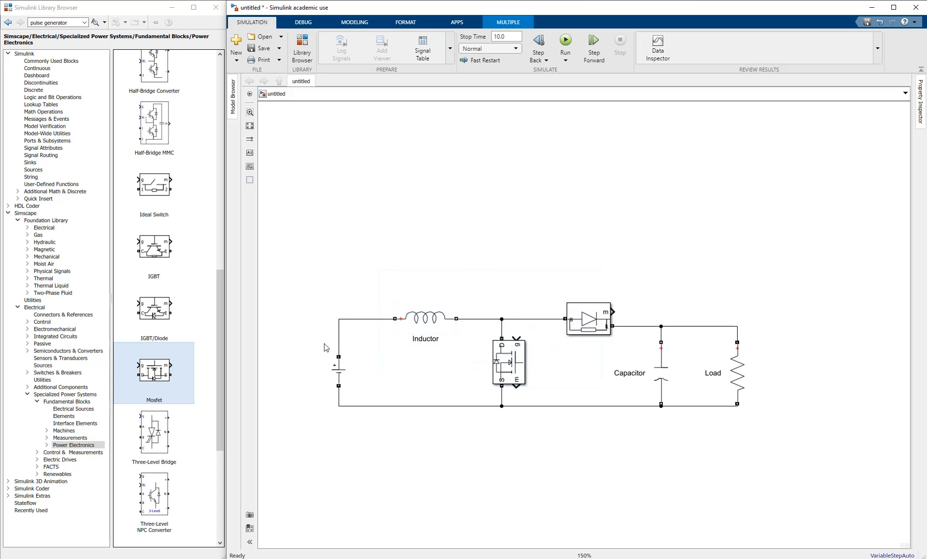
scroll(323, 344, down, 1)
drag(425, 350, 370, 295)
click(426, 351)
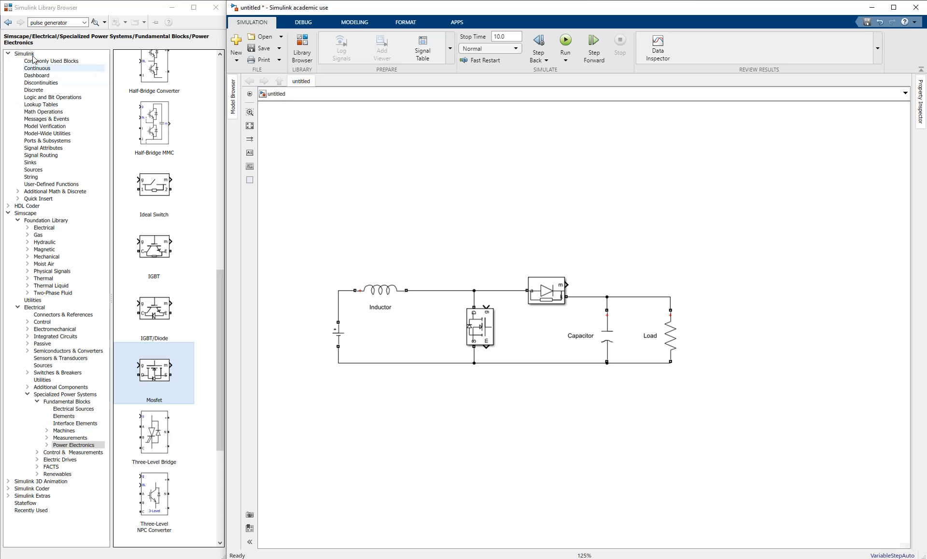
- Browse the Sources library to find the Pulse Generator block
click(34, 170)
click(43, 170)
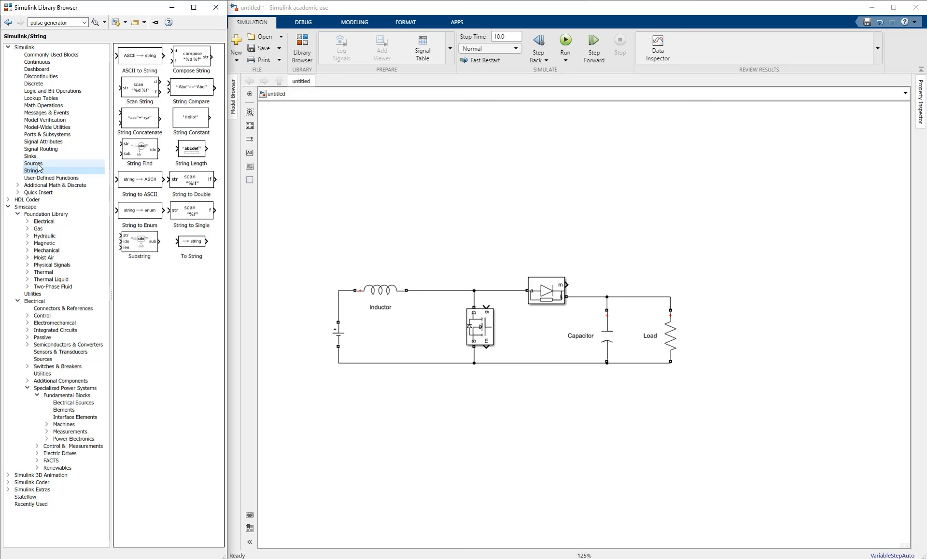
click(34, 163)
scroll(148, 169, down, 5)
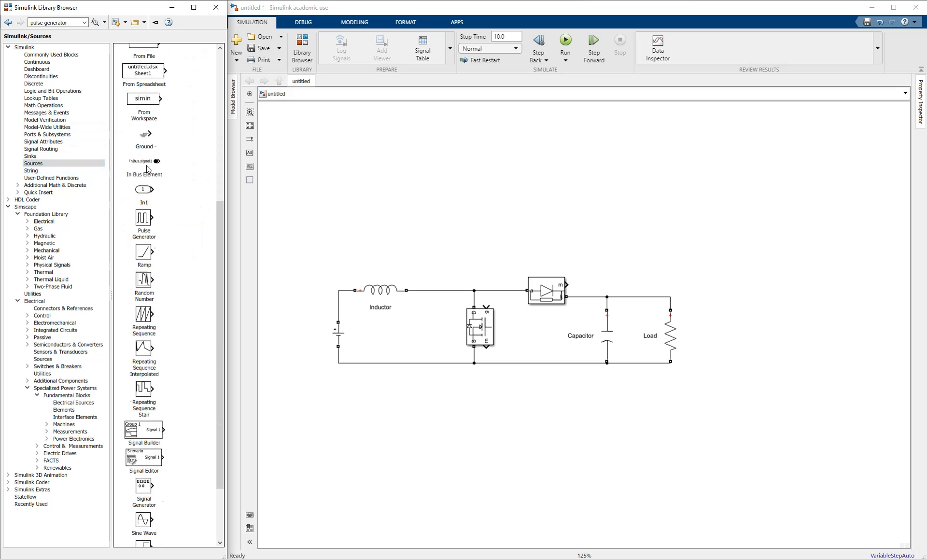
scroll(150, 214, down, 3)
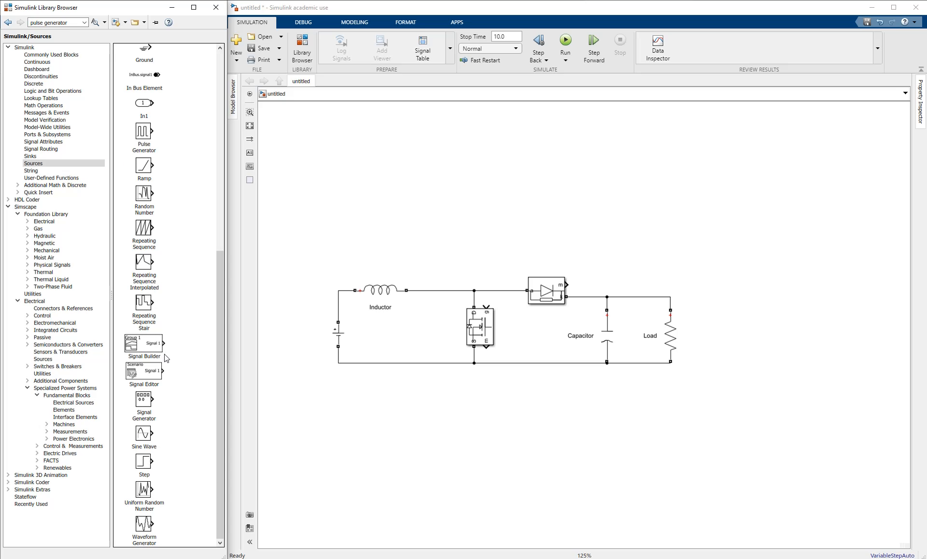
scroll(162, 380, up, 3)
click(143, 220)
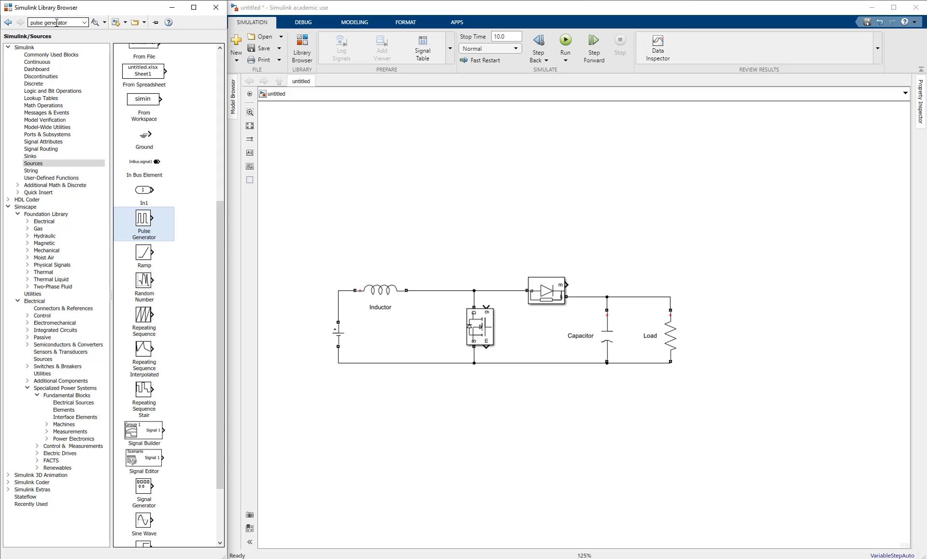
triple_click(71, 22)
- Quick-insert a Pulse Generator, rotate it downward with Ctrl+R, and place it feeding the Mosfet gate
double_click(386, 197)
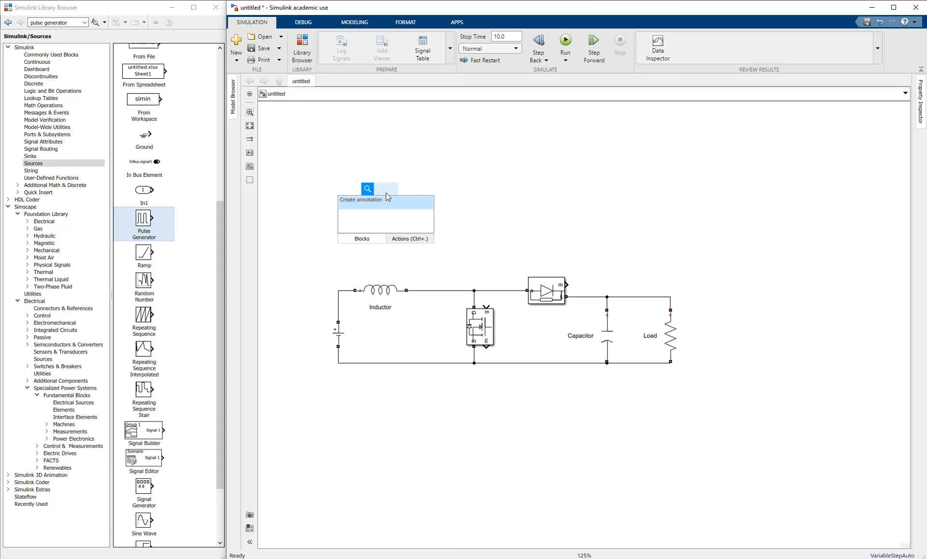
text(pulse)
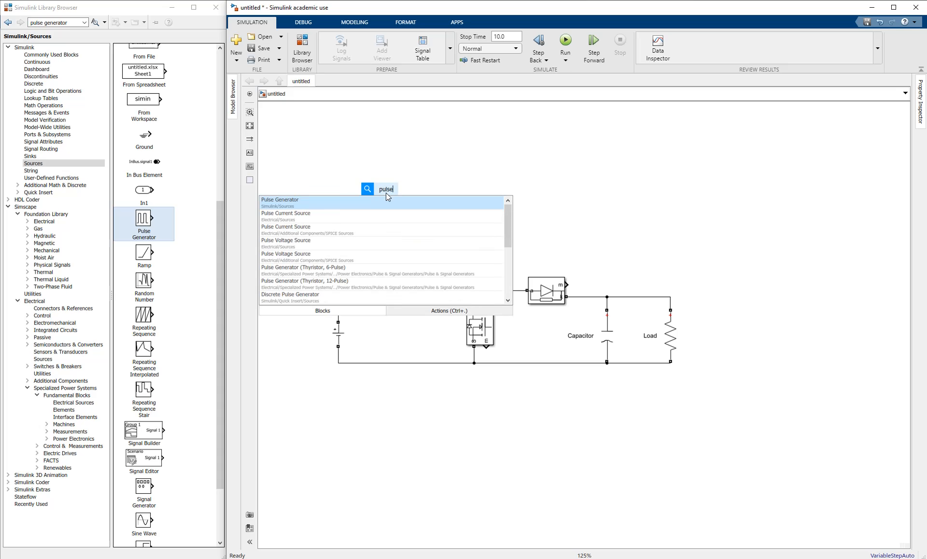
click(284, 201)
click(472, 234)
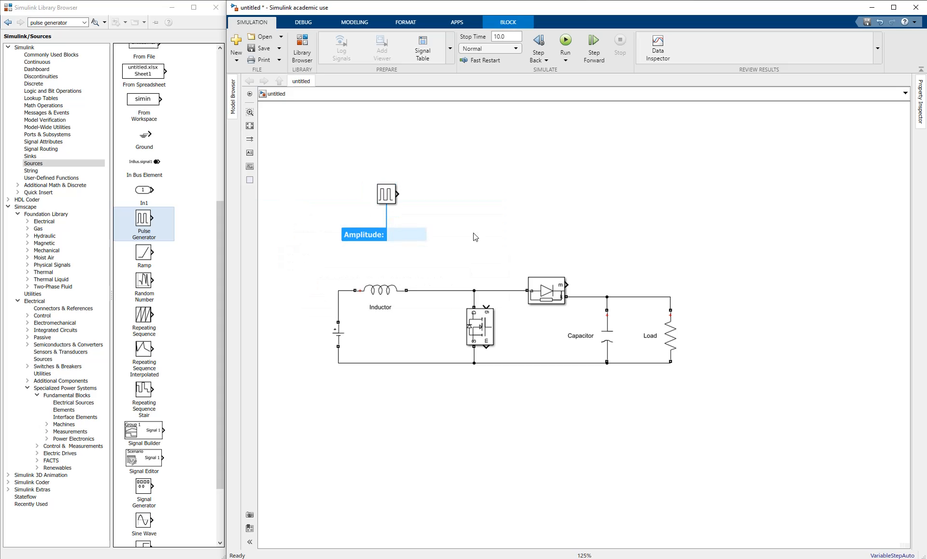
click(389, 191)
key(ctrl+r)
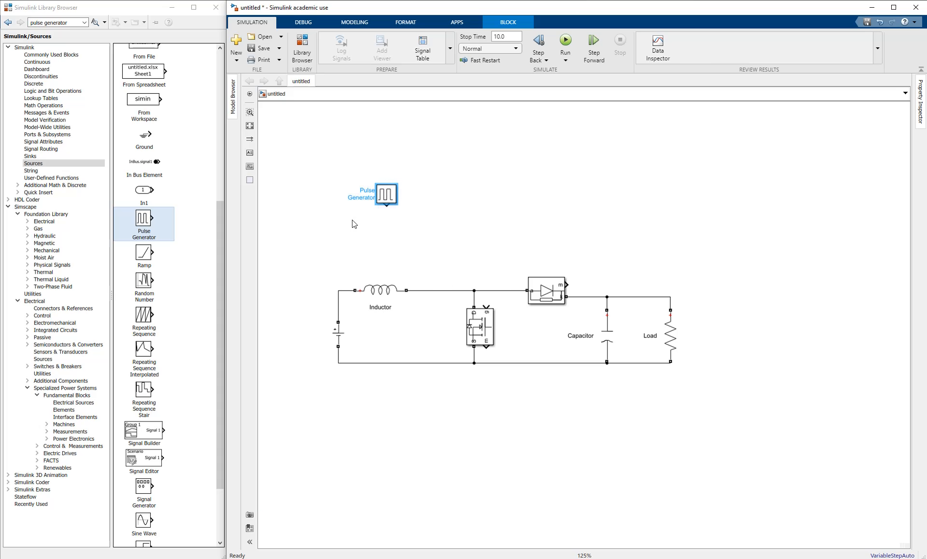
drag(380, 200, 485, 250)
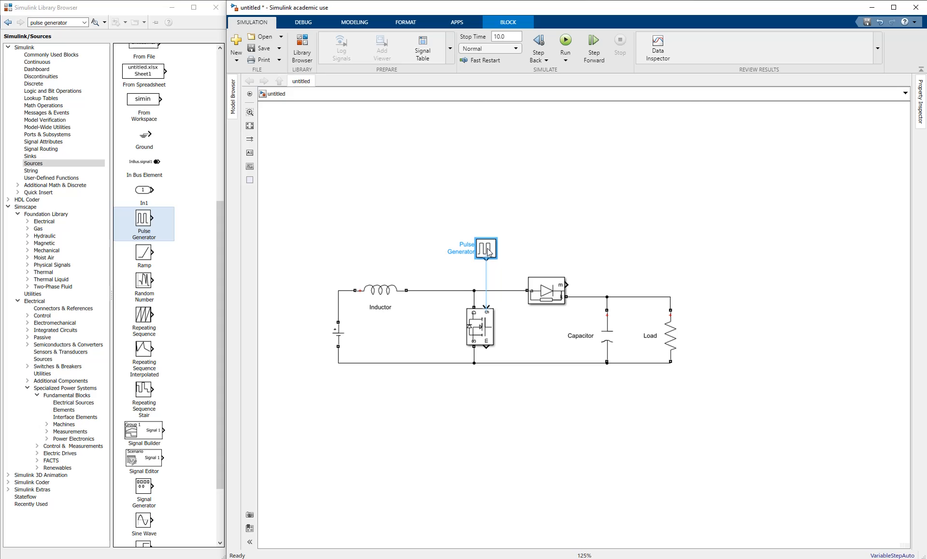
click(430, 261)
drag(430, 261, 421, 227)
- Enter a period of 1/(150e3) and a pulse width of (100/3) in the Pulse Generator parameters
double_click(474, 218)
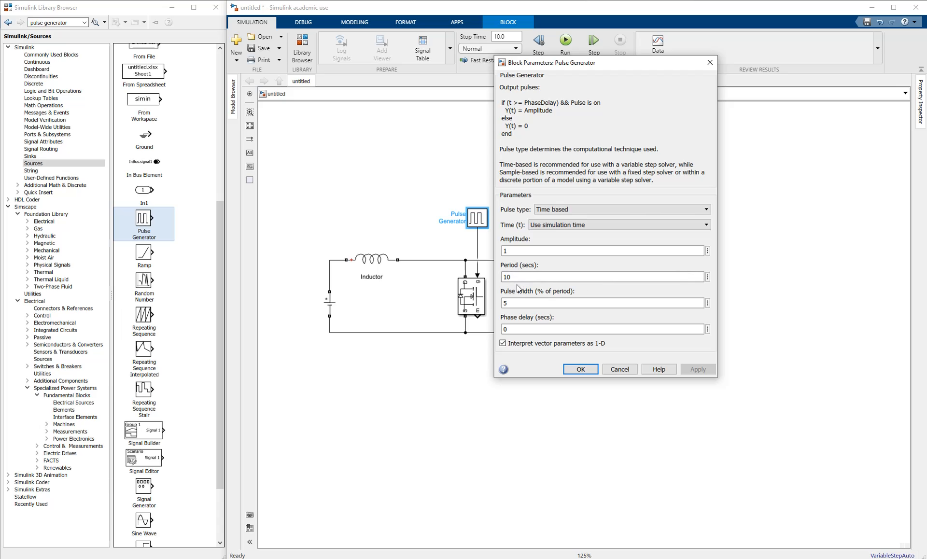
key(BackSpace)
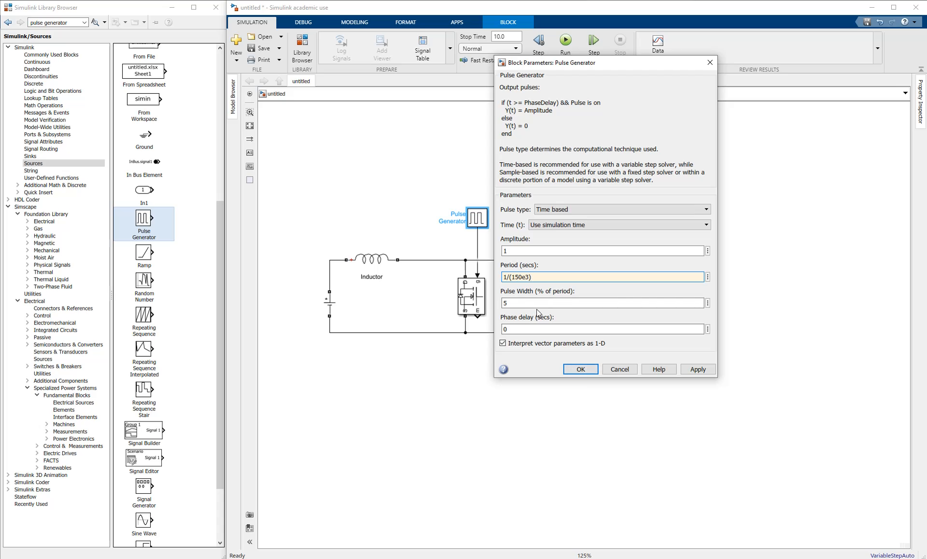
double_click(517, 304)
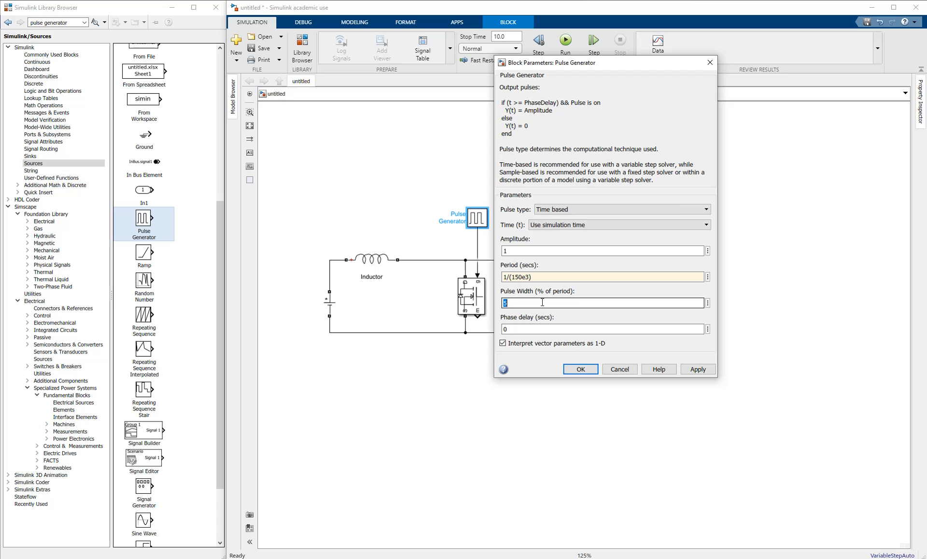
text((100/3)
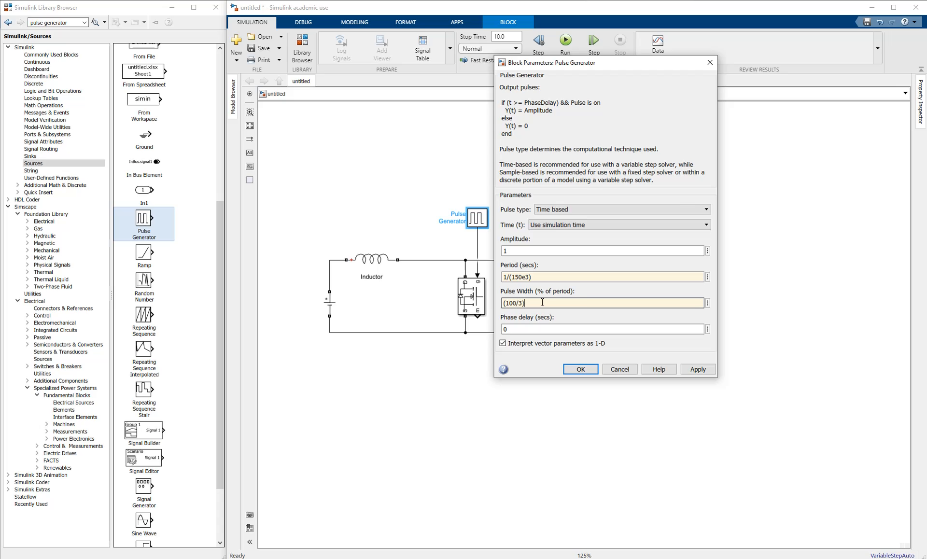
- Apply the new pulse settings and nudge the Capacitor slightly upward
click(580, 369)
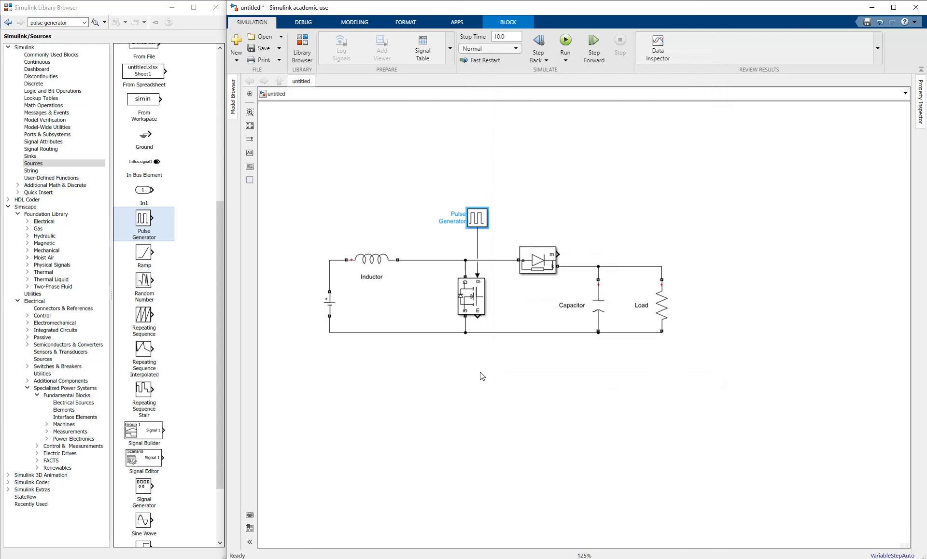
click(488, 383)
drag(441, 361, 429, 365)
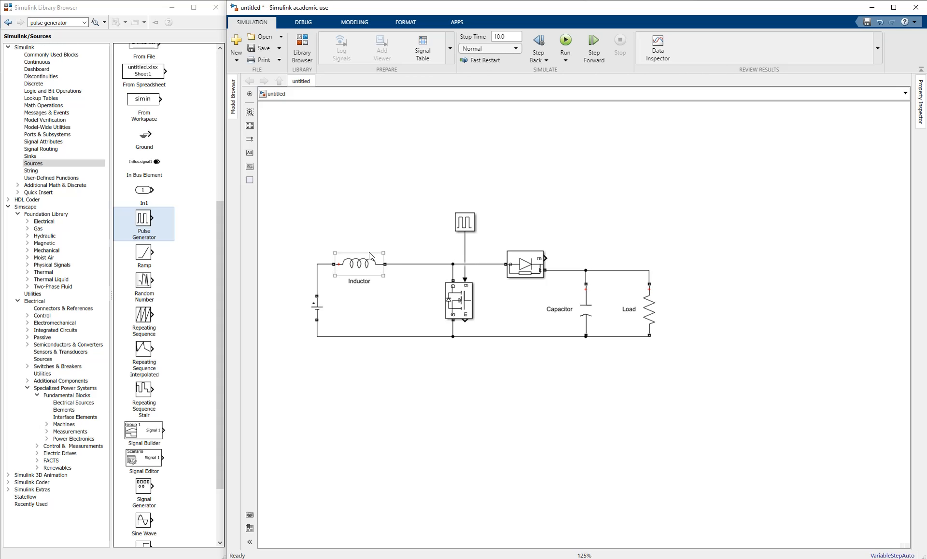
click(647, 306)
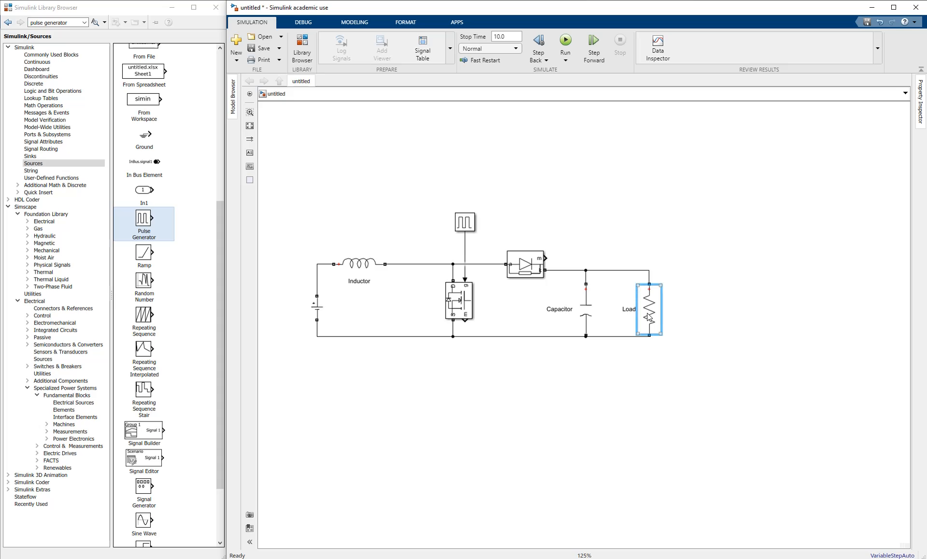
drag(586, 310, 586, 304)
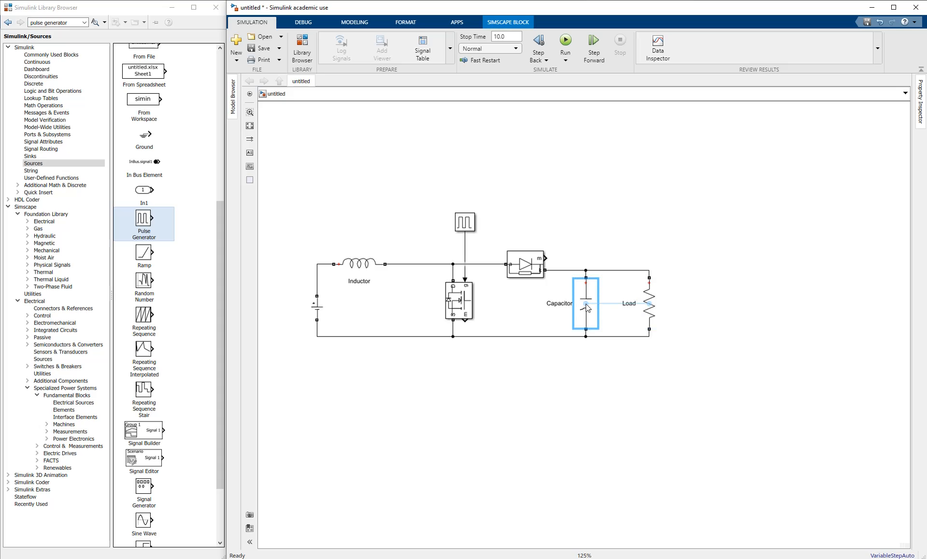
click(526, 355)
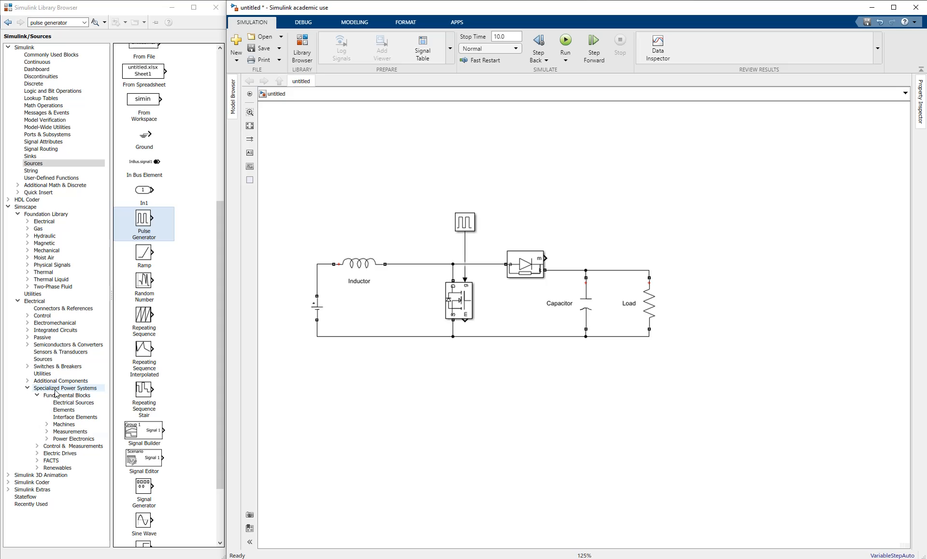
- Add Current and Voltage Measurement blocks and wire the voltage sensor across the Load
click(68, 431)
drag(156, 118, 420, 241)
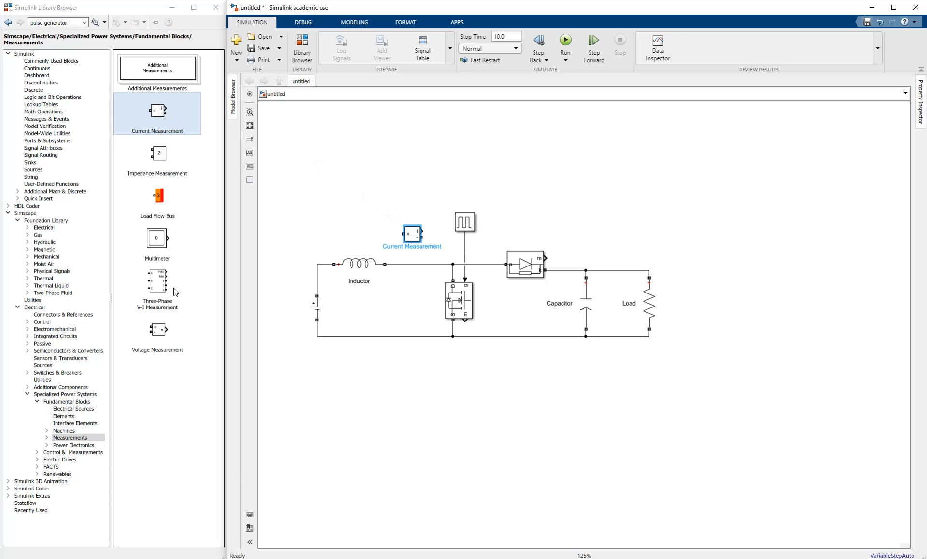
drag(157, 331, 680, 311)
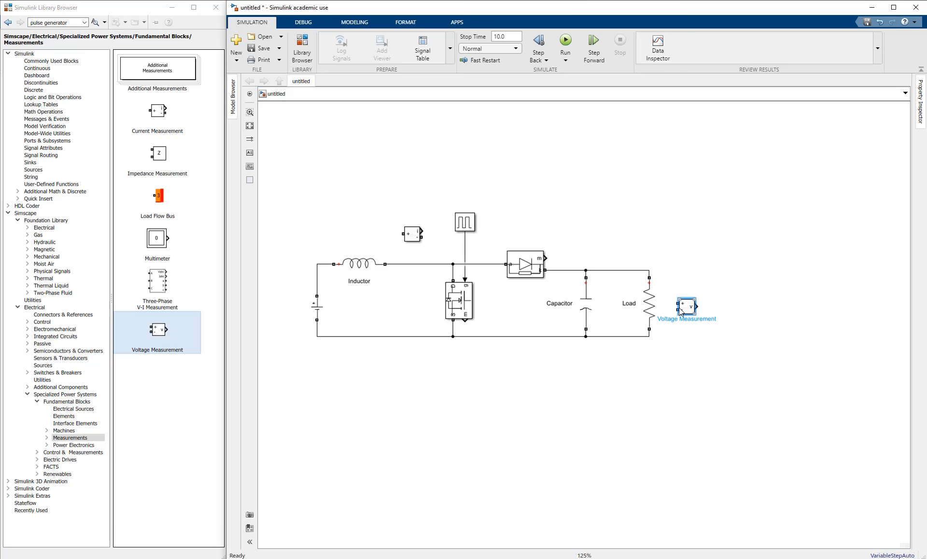
click(673, 282)
drag(649, 278, 677, 304)
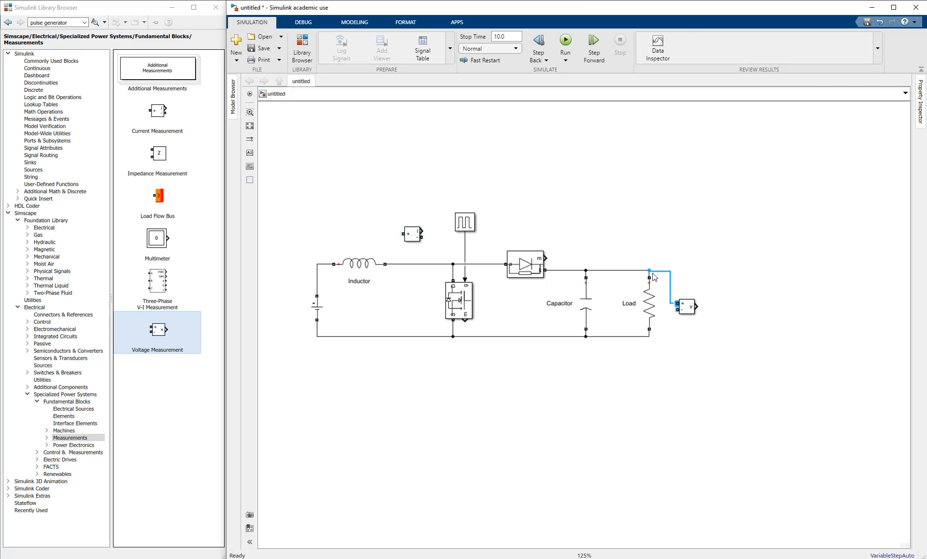
click(677, 311)
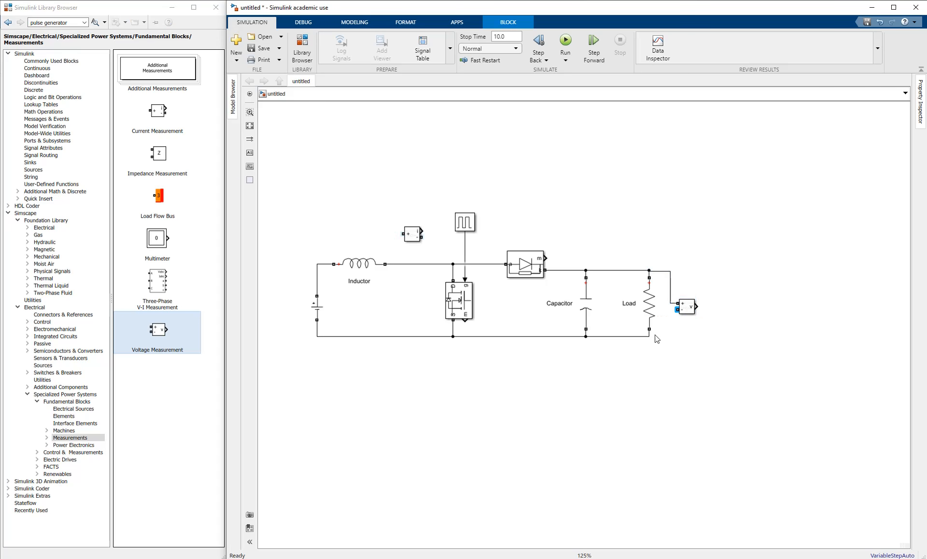
click(653, 337)
- Replace the Inductor-to-junction wire with the Current Measurement in series after the Inductor
drag(411, 289, 421, 300)
scroll(422, 300, up, 4)
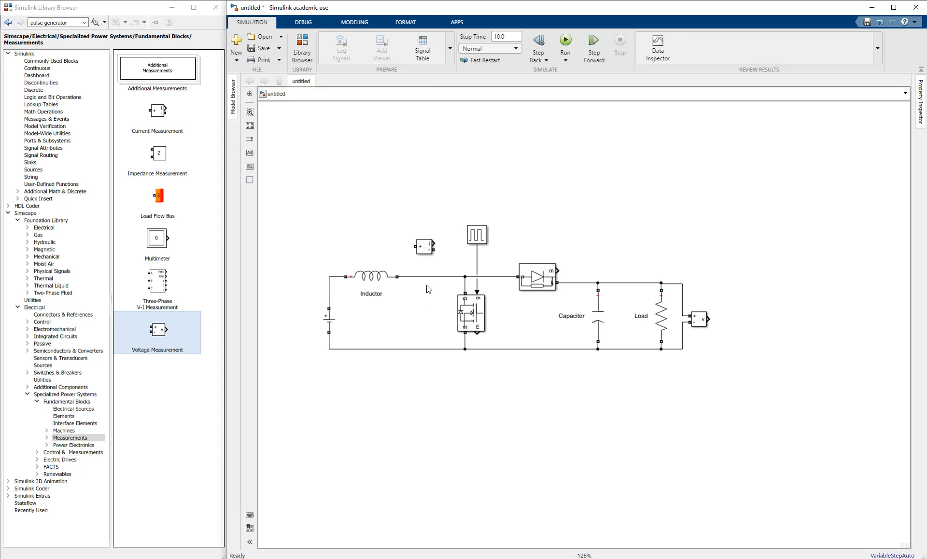
click(420, 278)
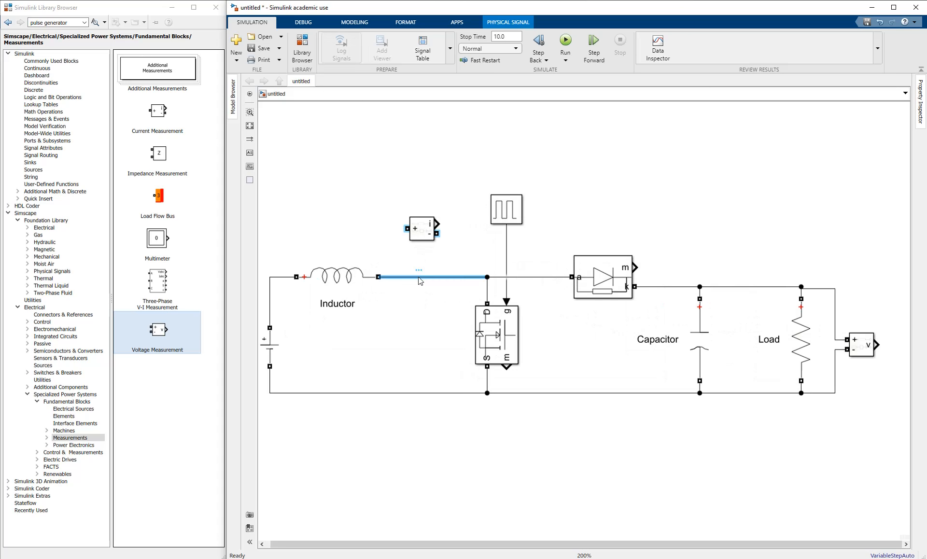
click(419, 288)
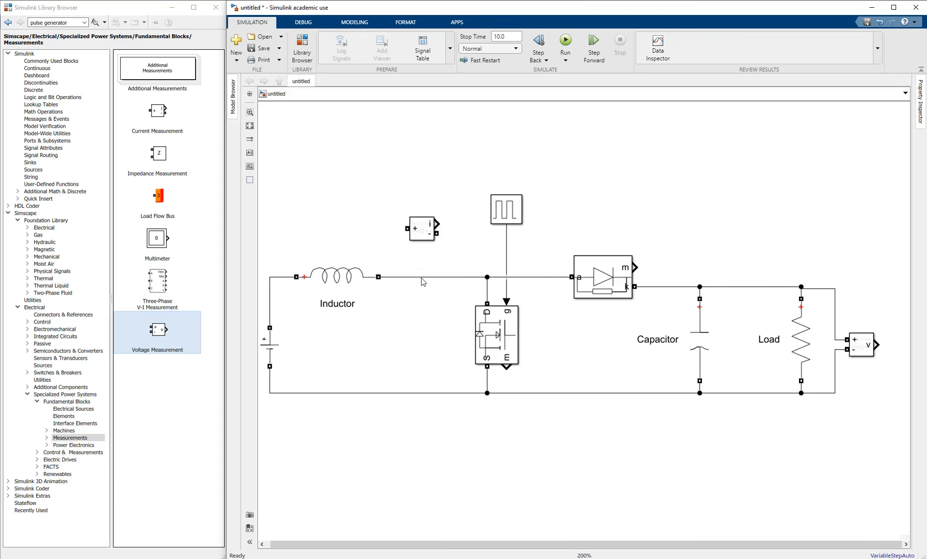
click(422, 277)
key(Delete)
mouse_move(420, 235)
mouse_down()
mouse_move(435, 272)
mouse_move(379, 277)
mouse_up()
mouse_move(436, 276)
mouse_down()
mouse_move(487, 277)
mouse_move(511, 315)
mouse_move(506, 323)
mouse_up()
scroll(474, 307, down, 2)
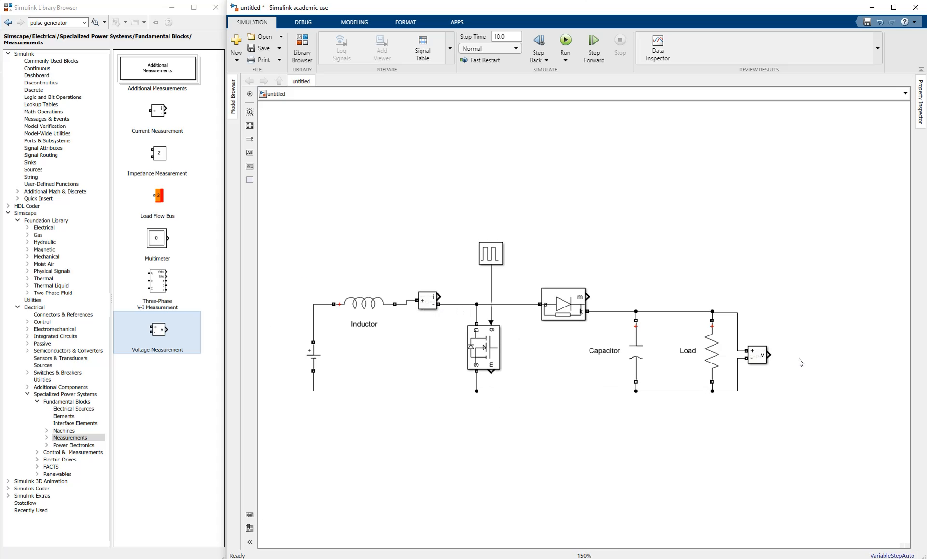
scroll(377, 246, down, 1)
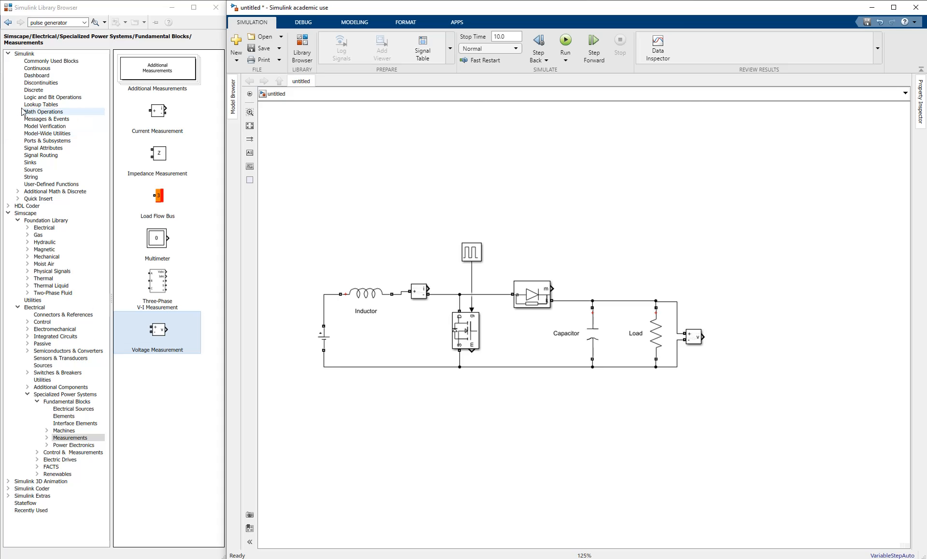
- Drag a Scope and a Display block from Sinks and position them right of the voltage sensor
click(31, 162)
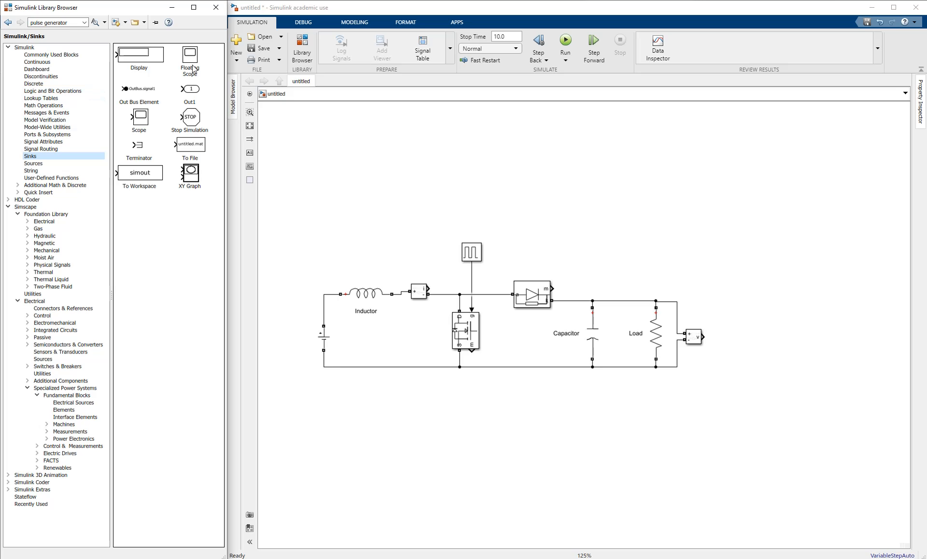
click(143, 121)
drag(139, 121, 746, 312)
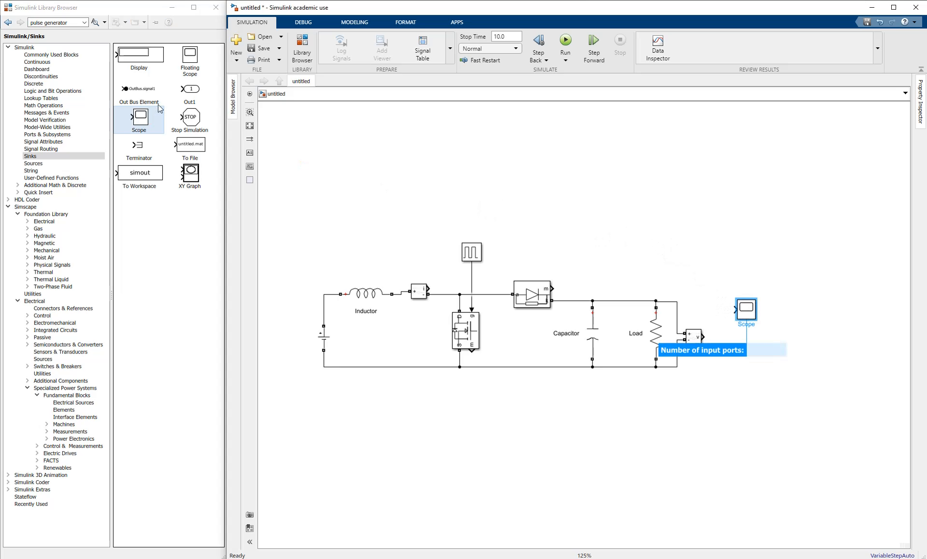
drag(145, 67, 667, 356)
scroll(668, 351, up, 1)
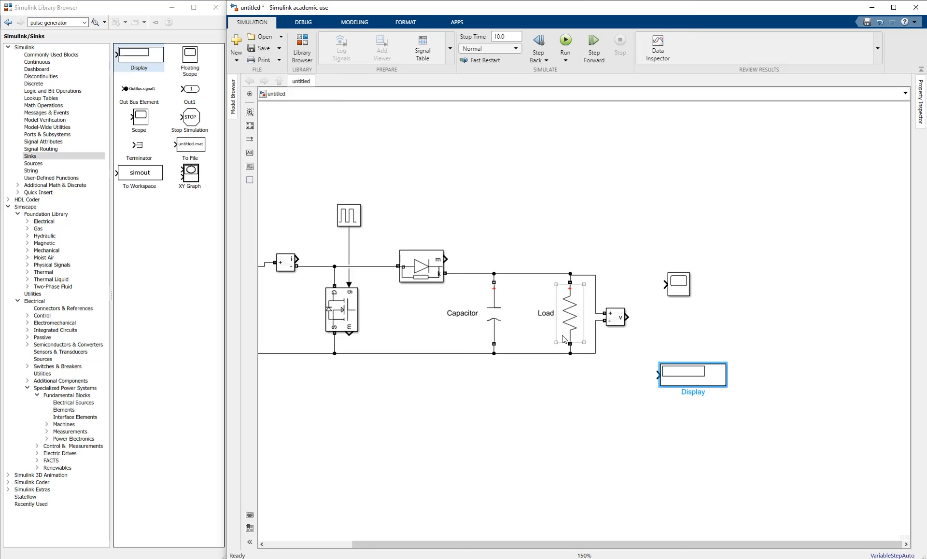
scroll(563, 340, left, 2)
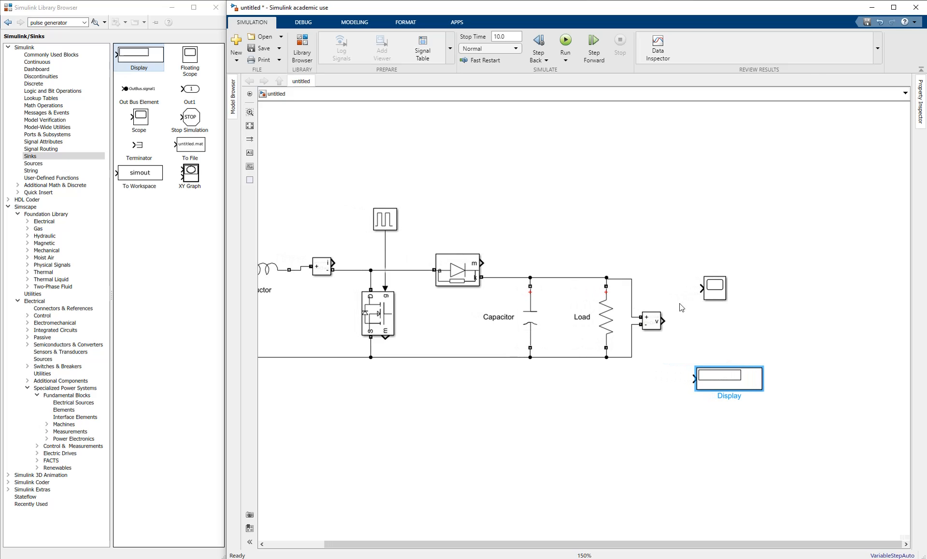
drag(719, 380, 737, 382)
click(711, 304)
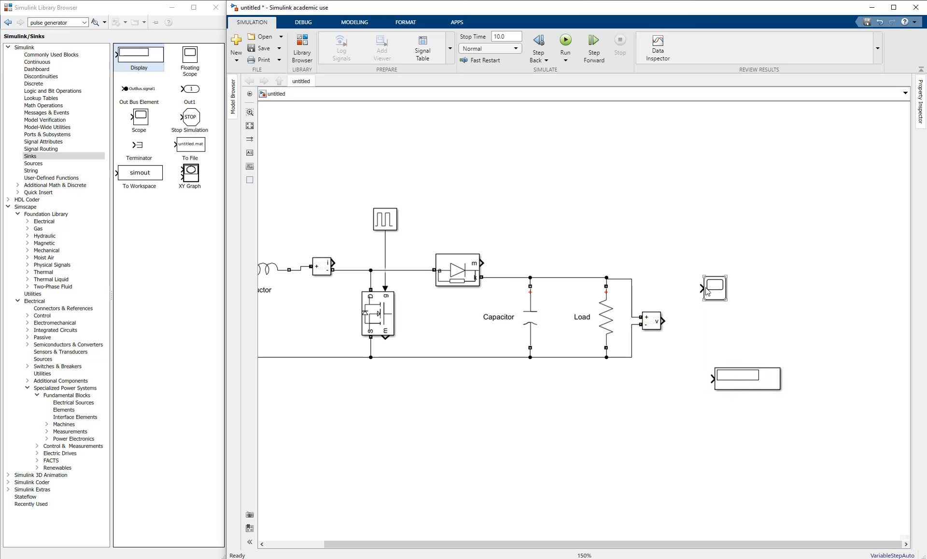
drag(705, 291, 765, 250)
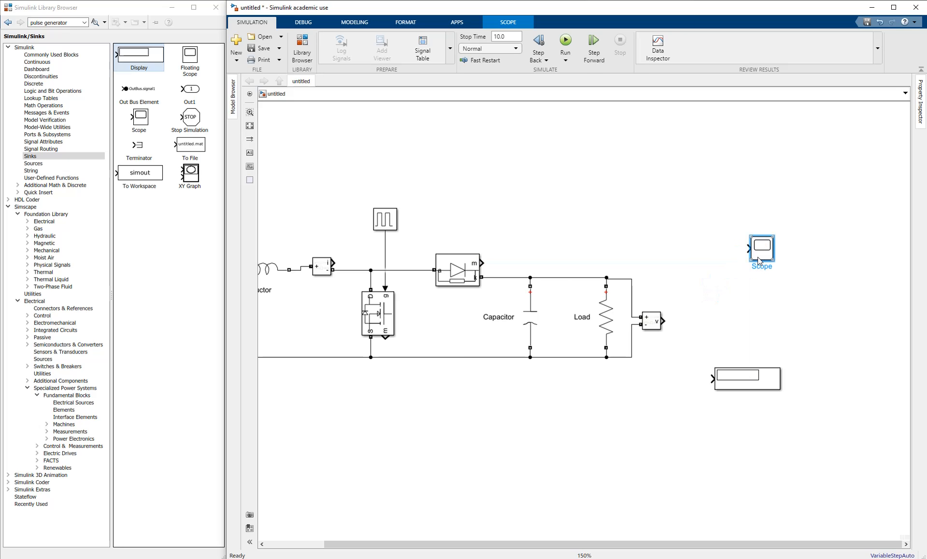
drag(690, 276, 715, 292)
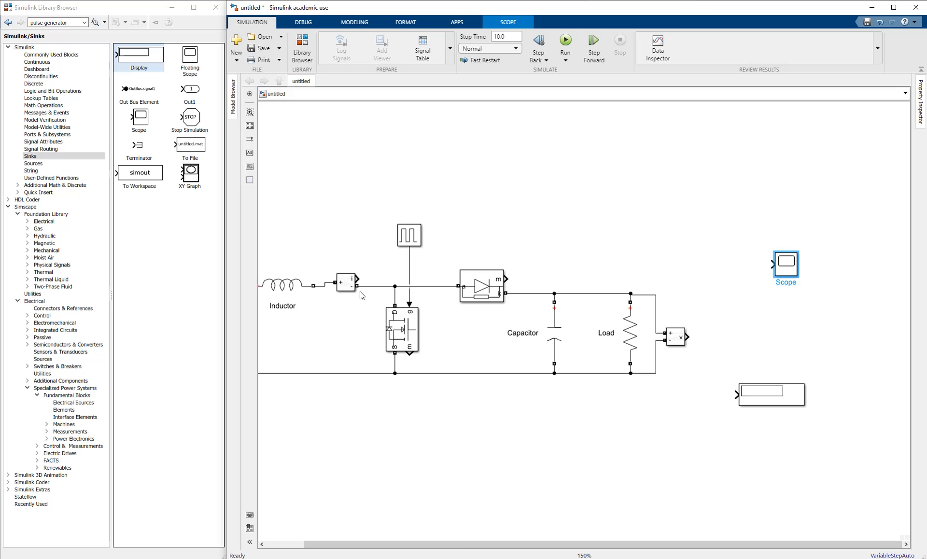
- Set the Scope's Number of input ports to 2 in Configuration Properties, then close its window
double_click(785, 265)
click(377, 169)
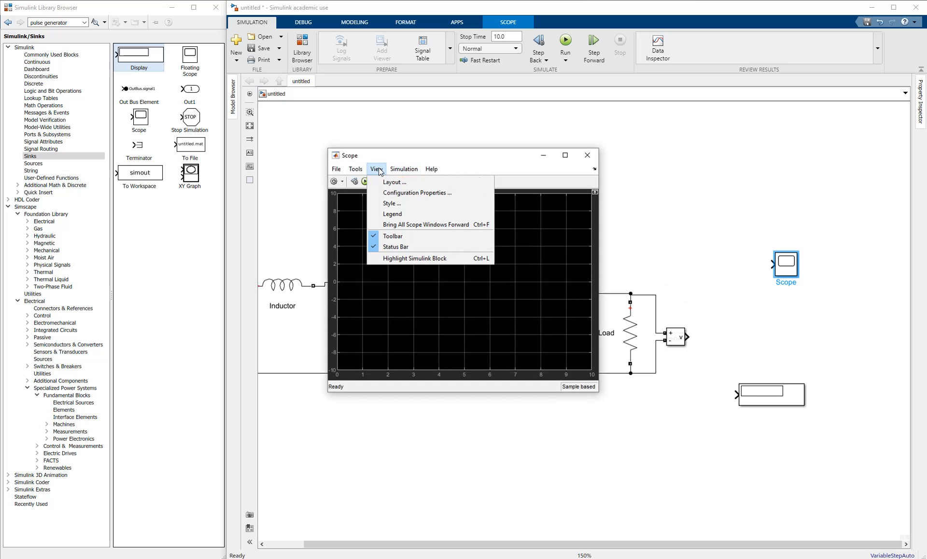
click(399, 192)
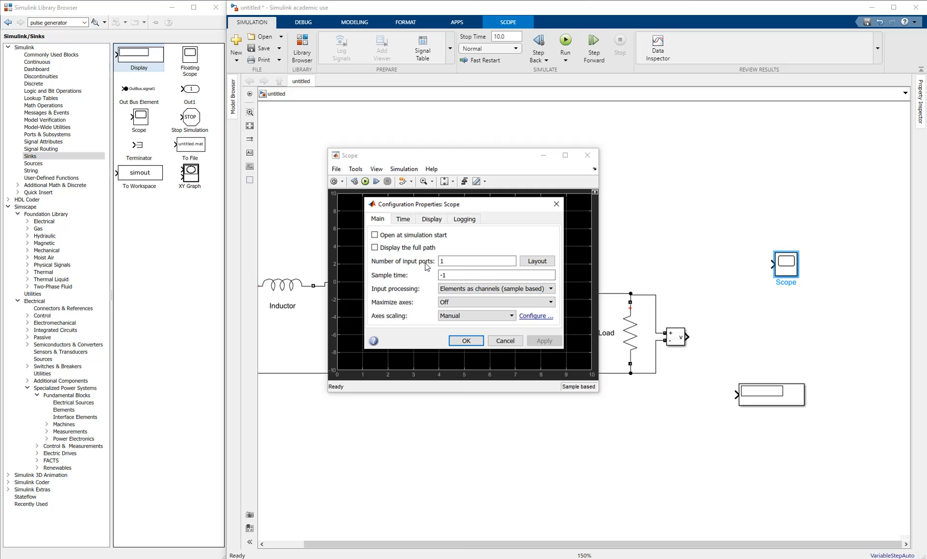
double_click(457, 261)
text(2)
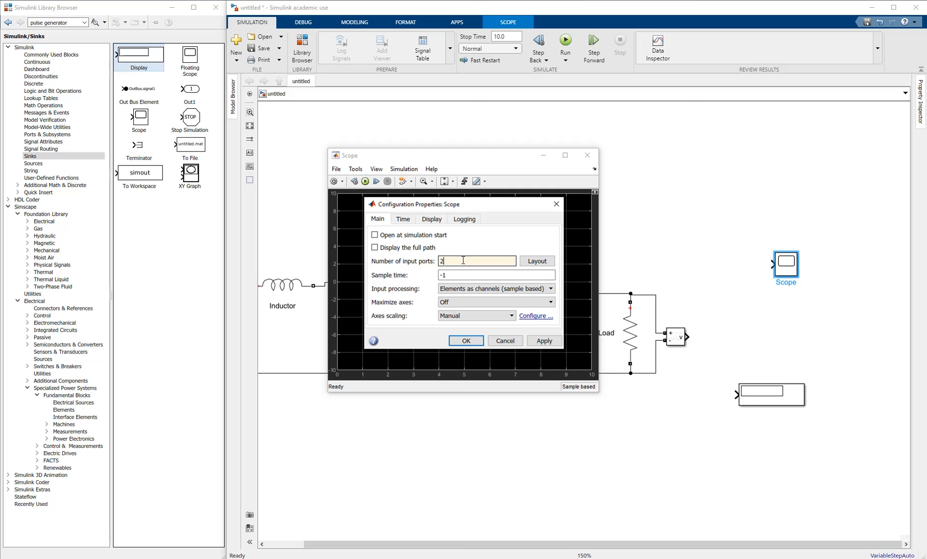
click(467, 341)
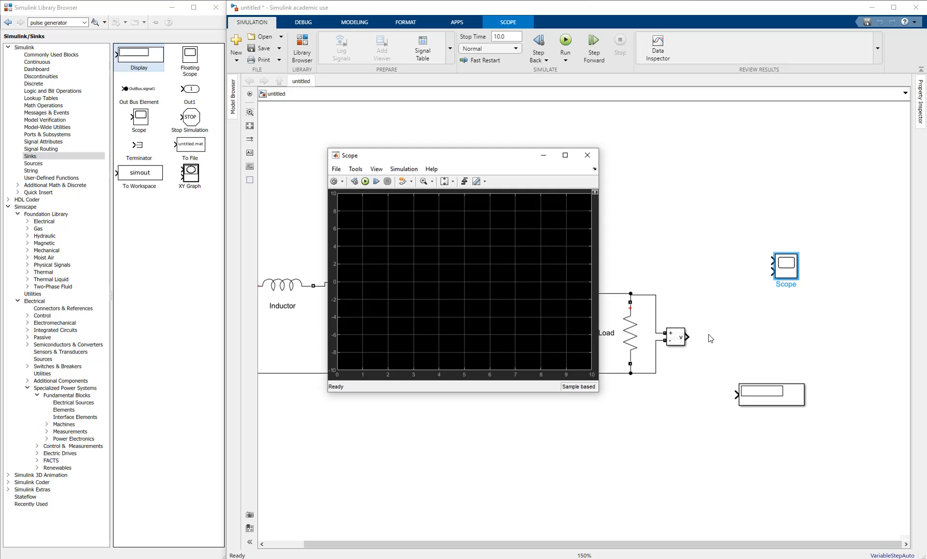
click(586, 155)
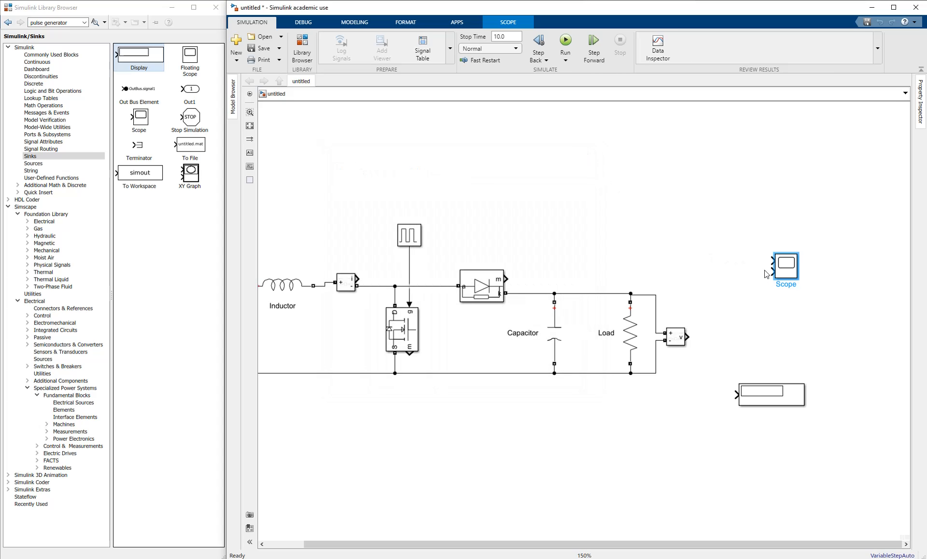
drag(700, 270, 645, 253)
- Connect the Voltage Measurement output to the Scope's first input
click(604, 261)
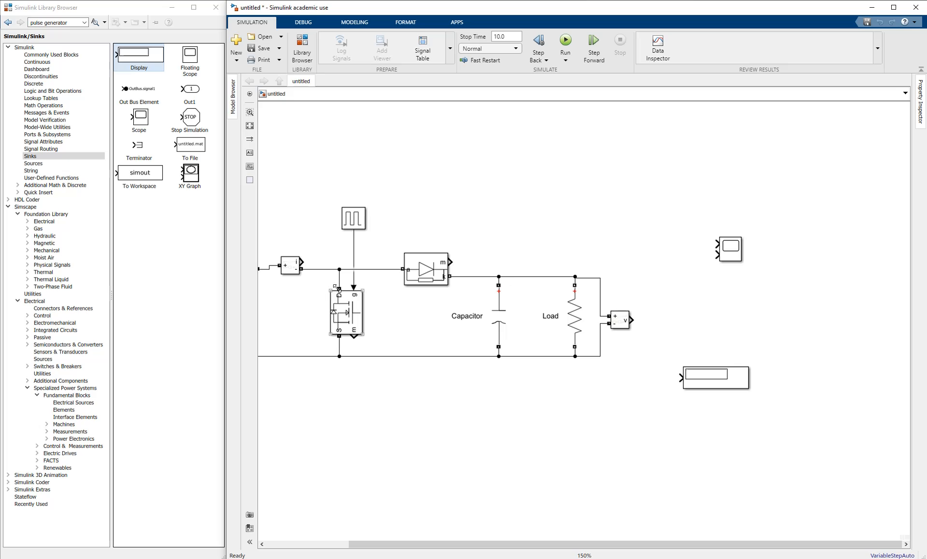
click(622, 322)
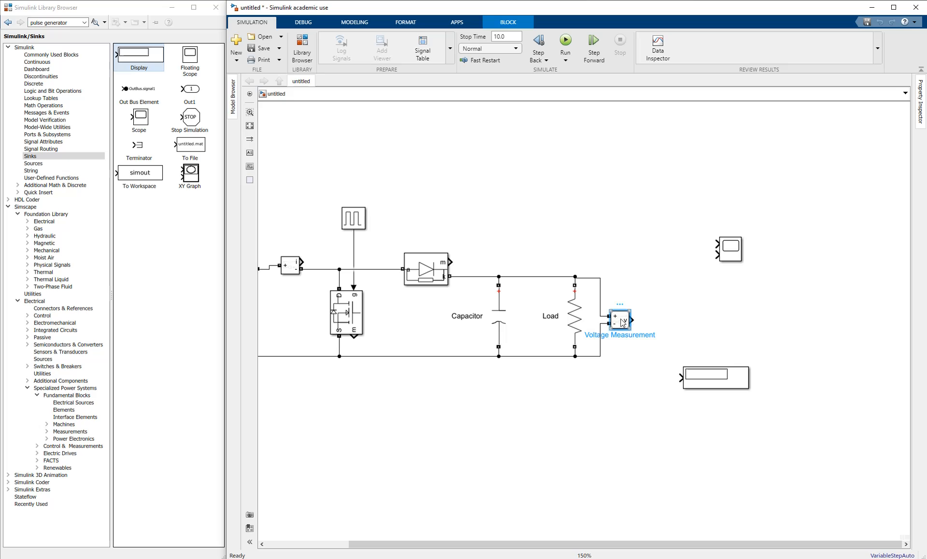
drag(636, 321, 712, 247)
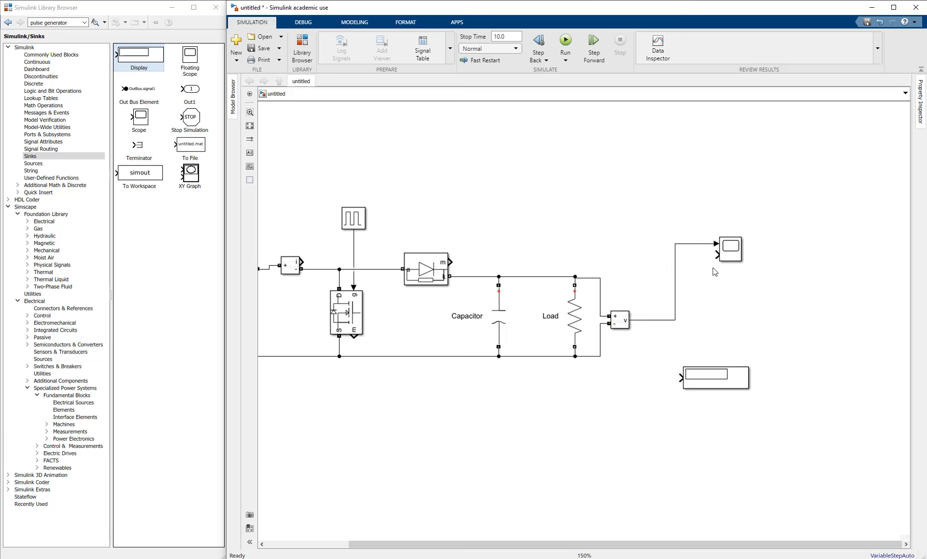
drag(619, 260, 598, 256)
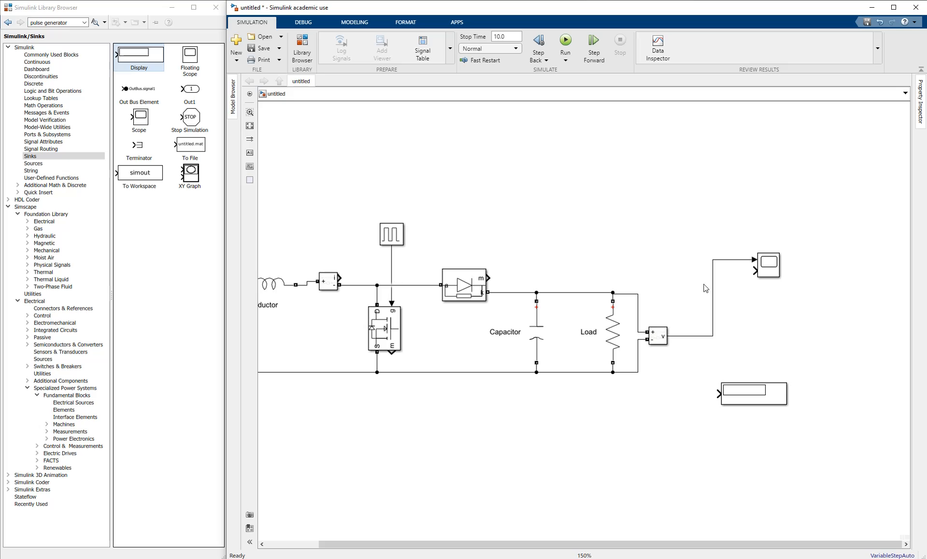
- Send the current sensor output to a Goto [A] block and a From [A] block into the Scope's second input
double_click(431, 189)
text(goto)
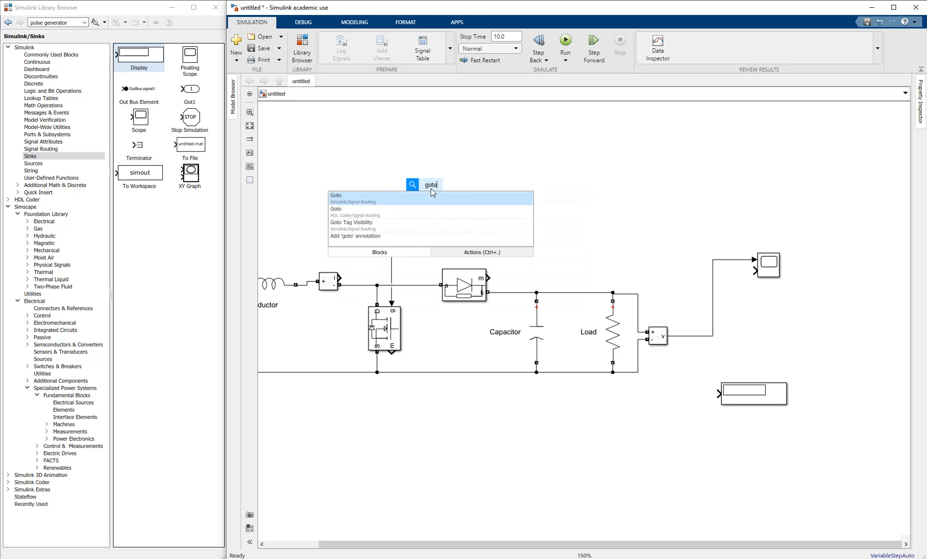
click(357, 198)
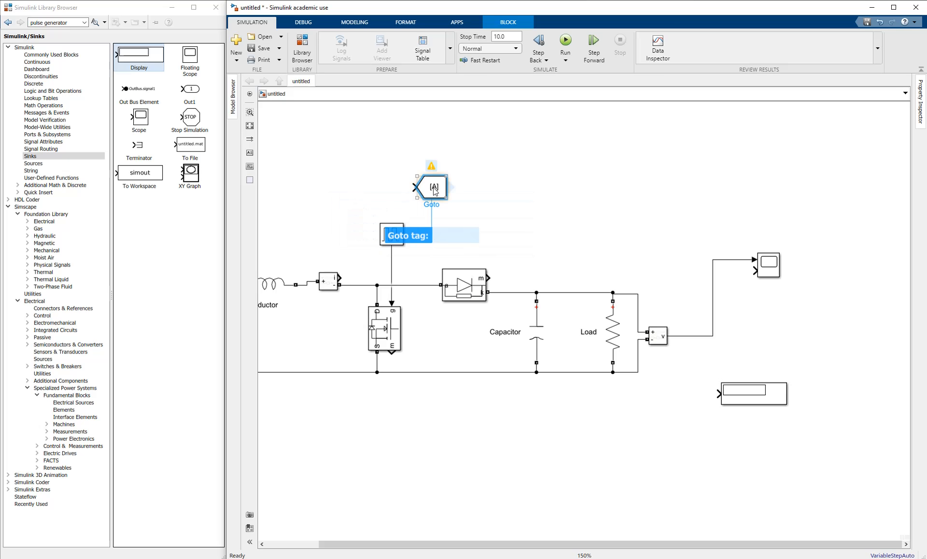
drag(431, 186, 351, 268)
drag(552, 208, 519, 210)
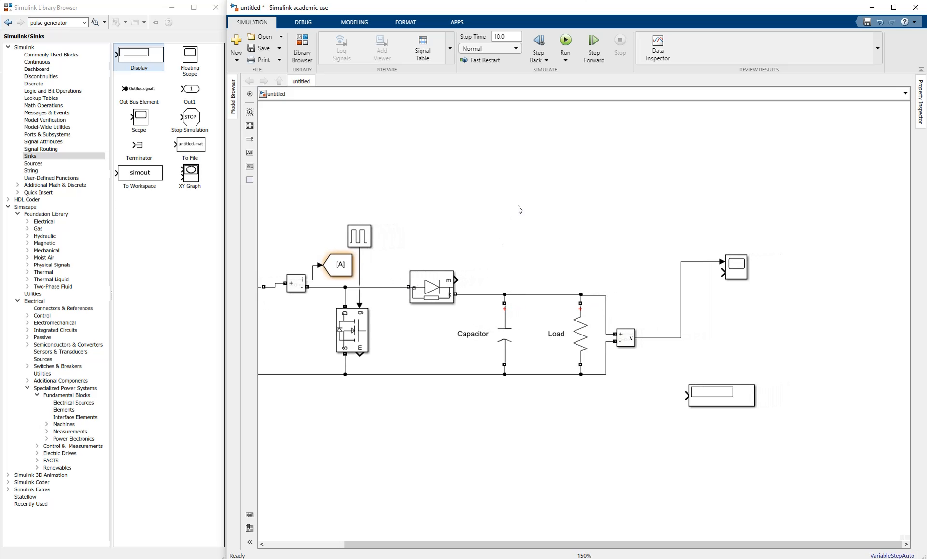
double_click(517, 203)
text(f)
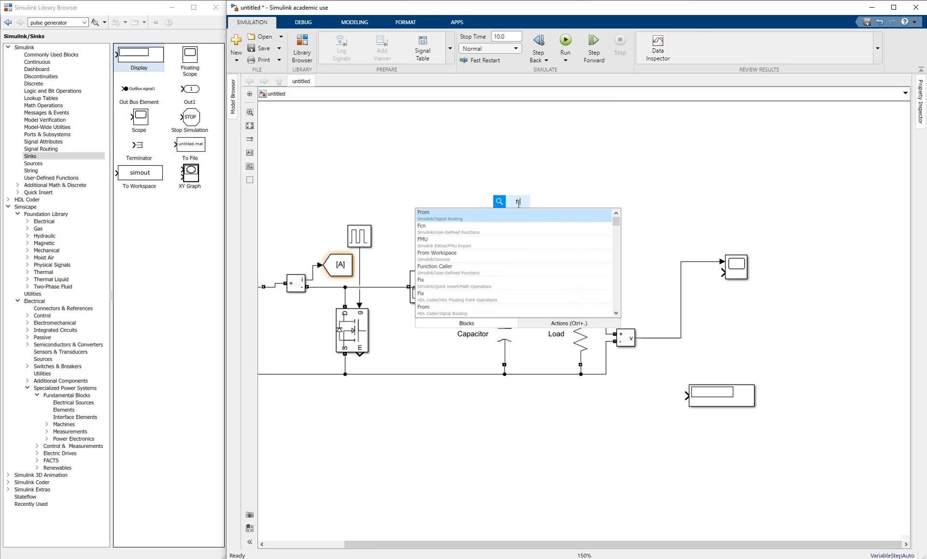
text(rom)
click(447, 220)
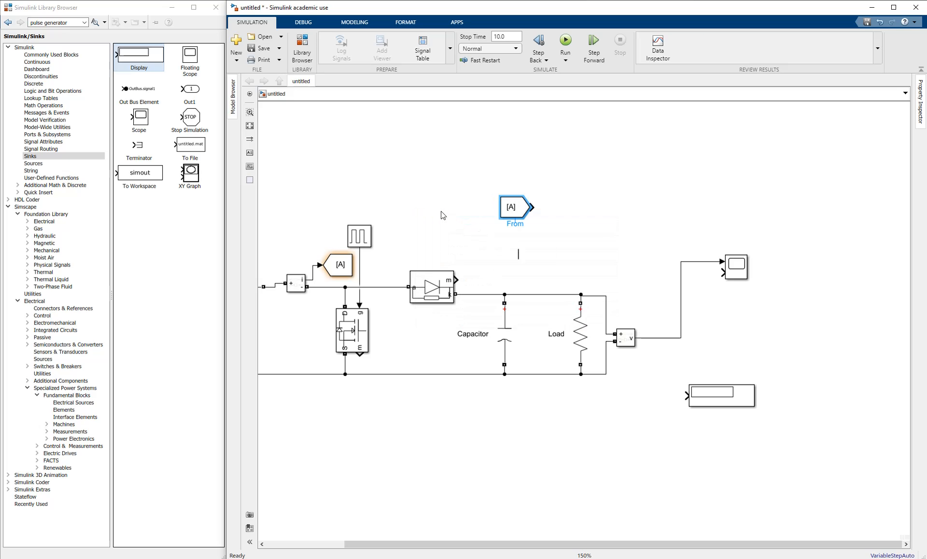
drag(513, 209, 729, 277)
- Check the Goto [A] and current sensor blocks and reposition the From [A] block
click(384, 269)
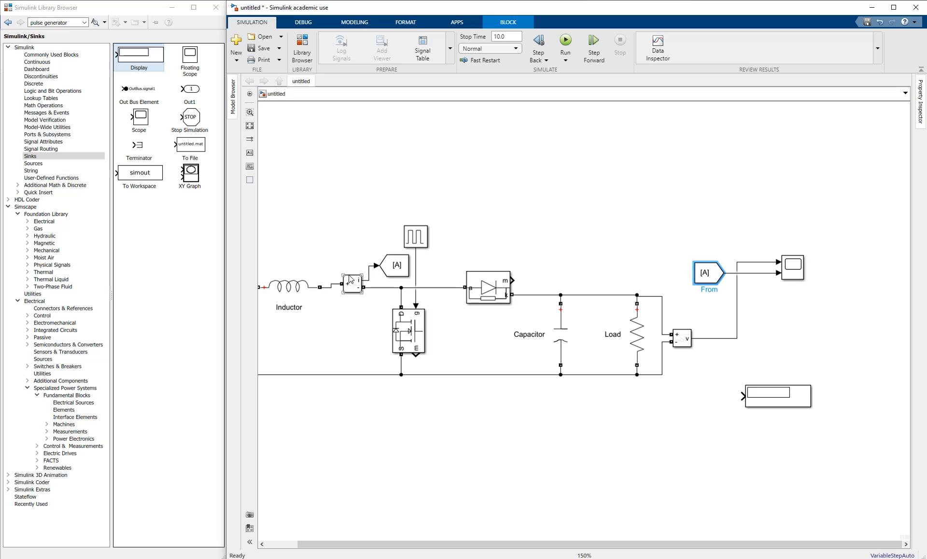
click(355, 292)
click(382, 271)
drag(351, 293, 396, 294)
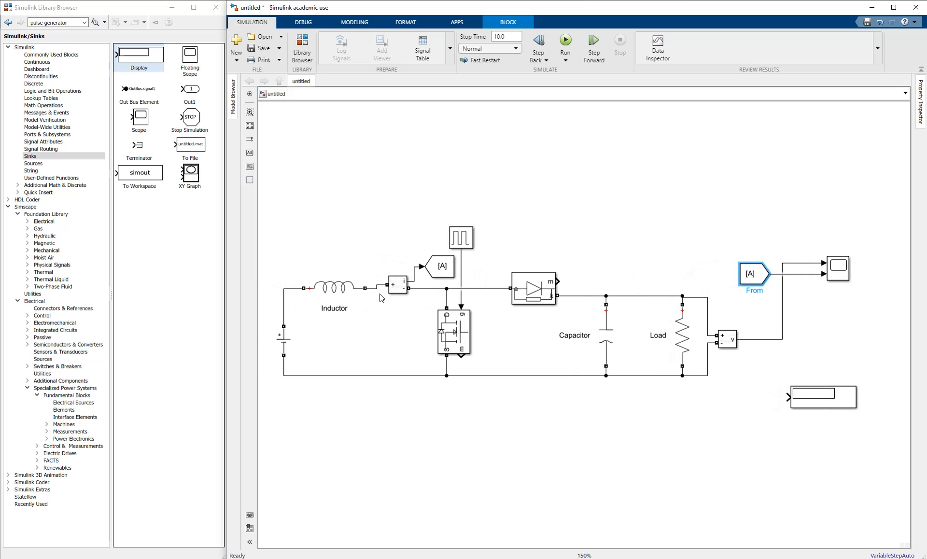
click(396, 289)
click(396, 282)
drag(733, 296, 614, 299)
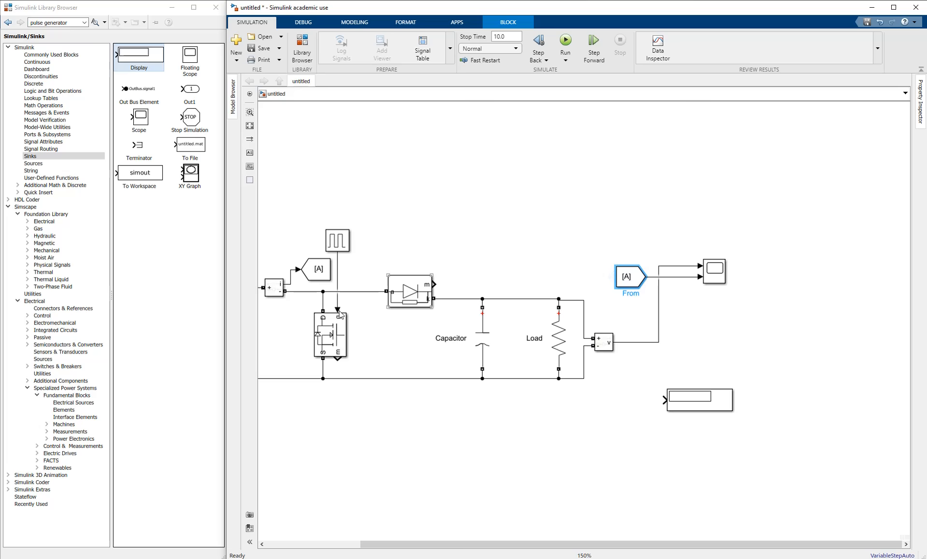
drag(629, 282, 566, 274)
click(566, 273)
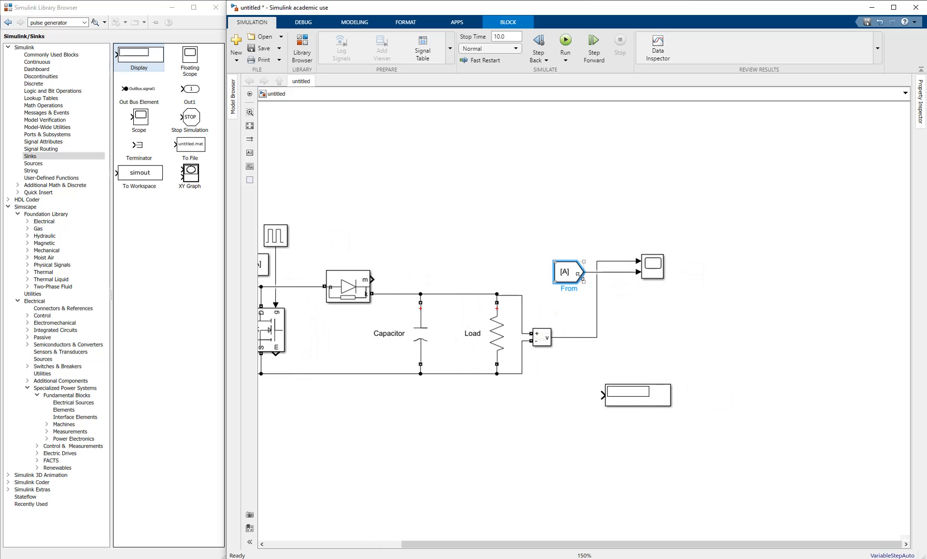
drag(514, 312, 691, 288)
scroll(682, 315, down, 1)
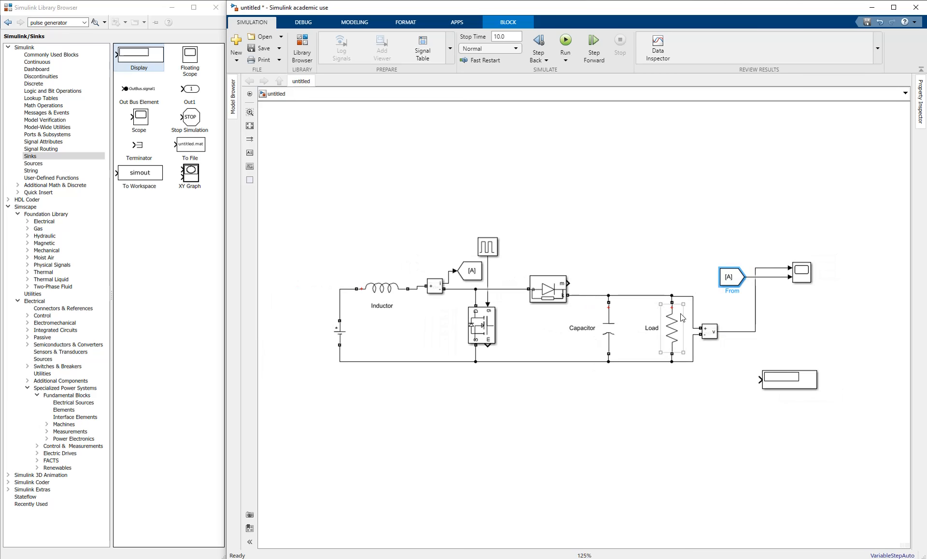
drag(735, 348, 549, 308)
scroll(633, 319, up, 2)
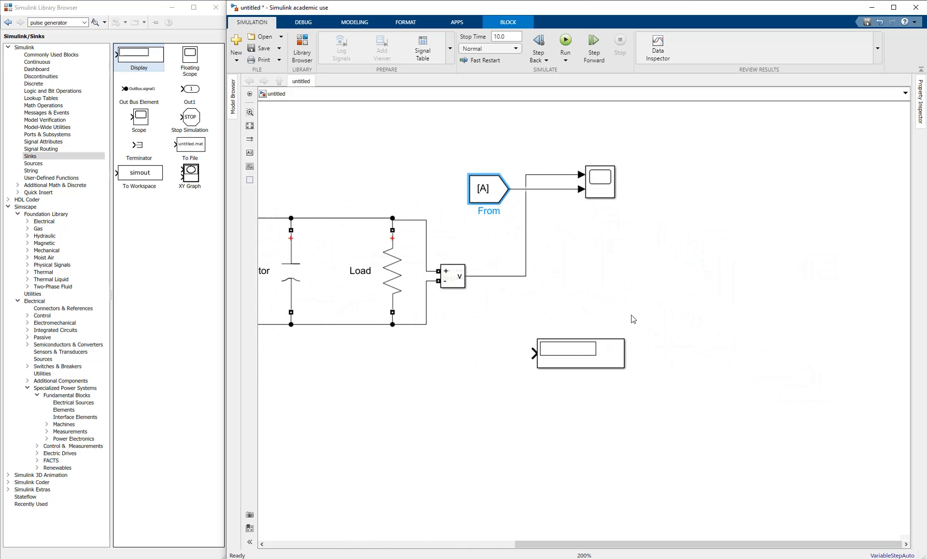
- Branch the load voltage signal line into the Display block
click(533, 353)
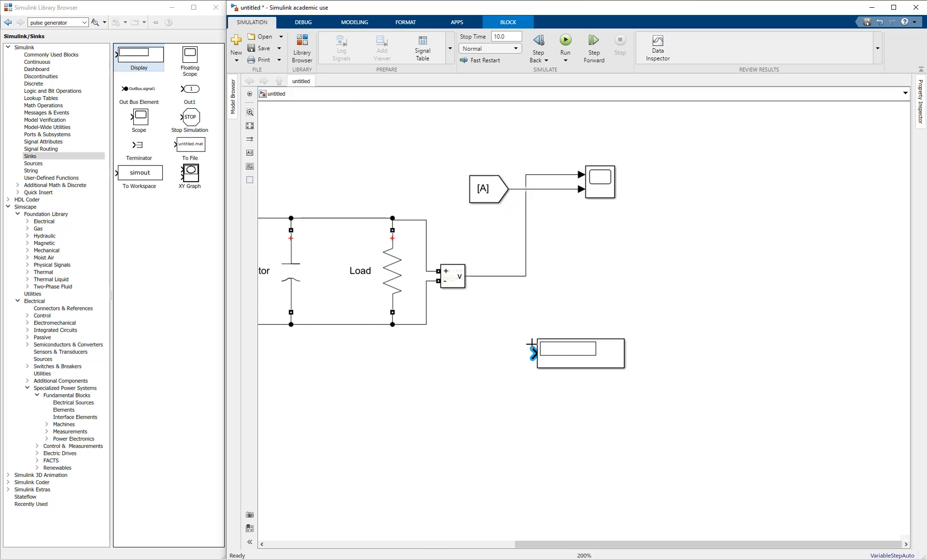
click(507, 278)
click(507, 280)
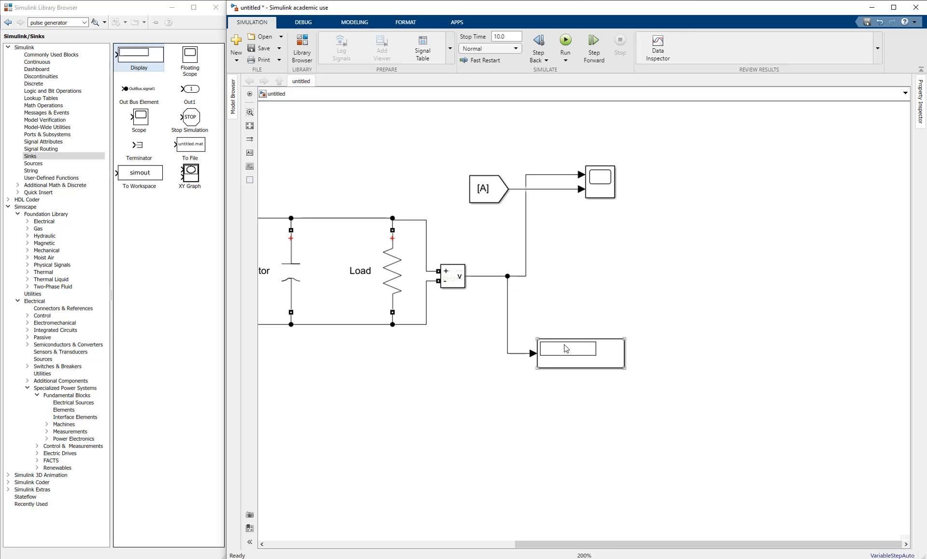
scroll(526, 343, down, 1)
drag(453, 349, 684, 372)
drag(555, 376, 525, 389)
scroll(539, 378, down, 1)
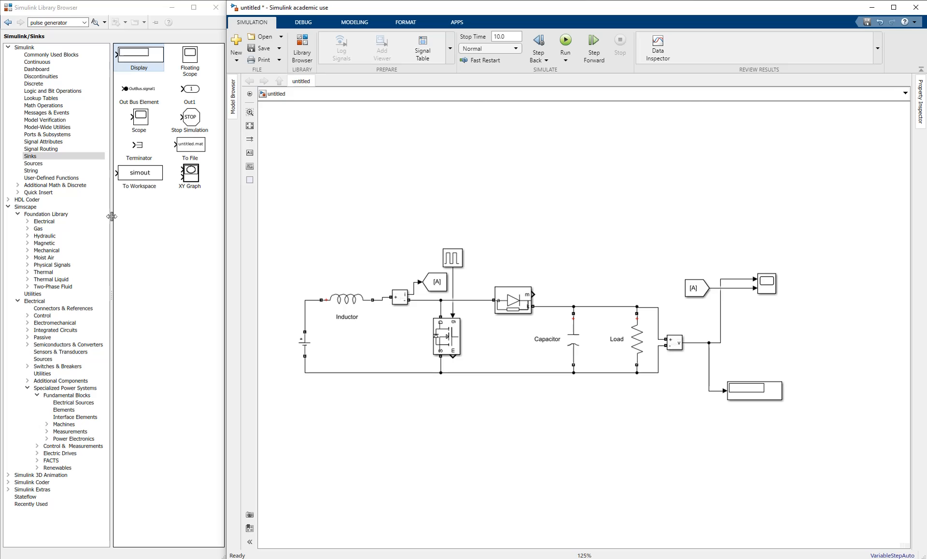
- Place a powergui block from Fundamental Blocks above the boost converter circuit
click(54, 399)
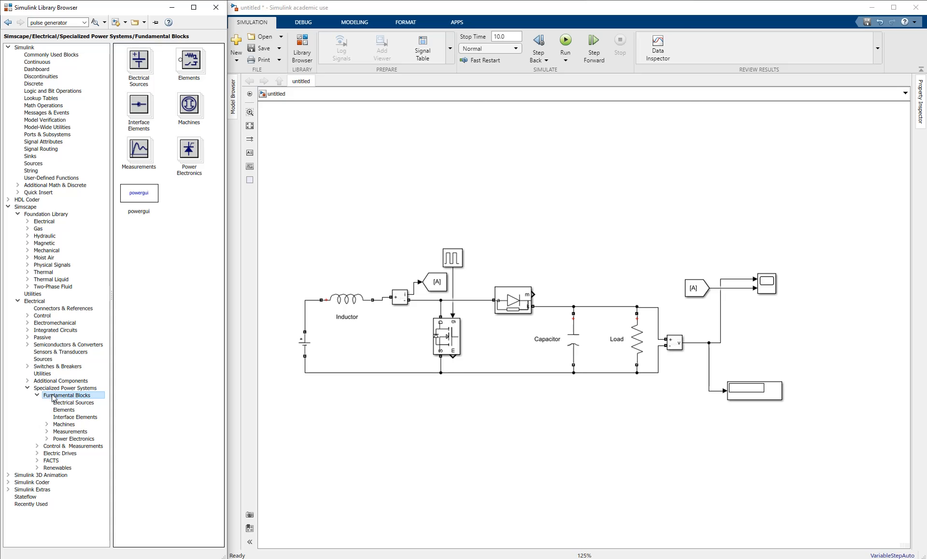
drag(137, 195, 531, 254)
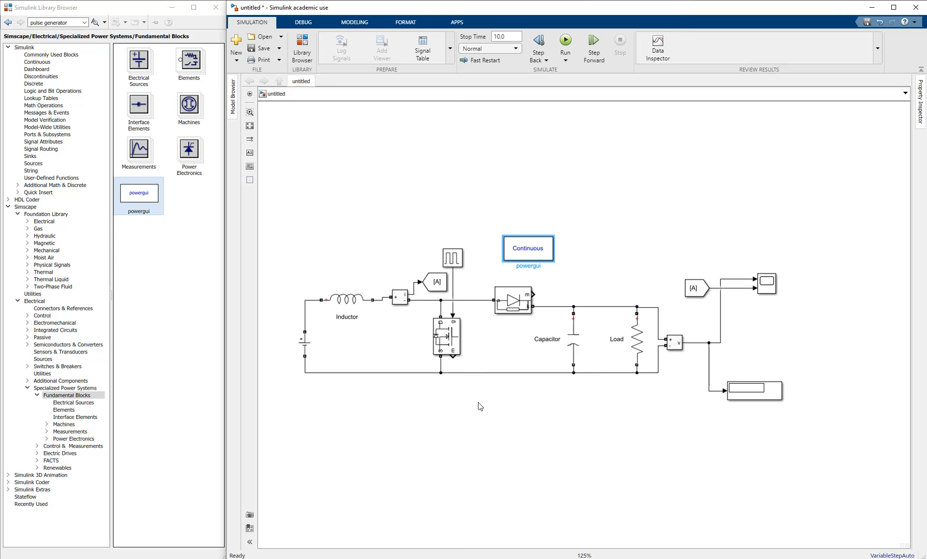
drag(480, 405, 474, 380)
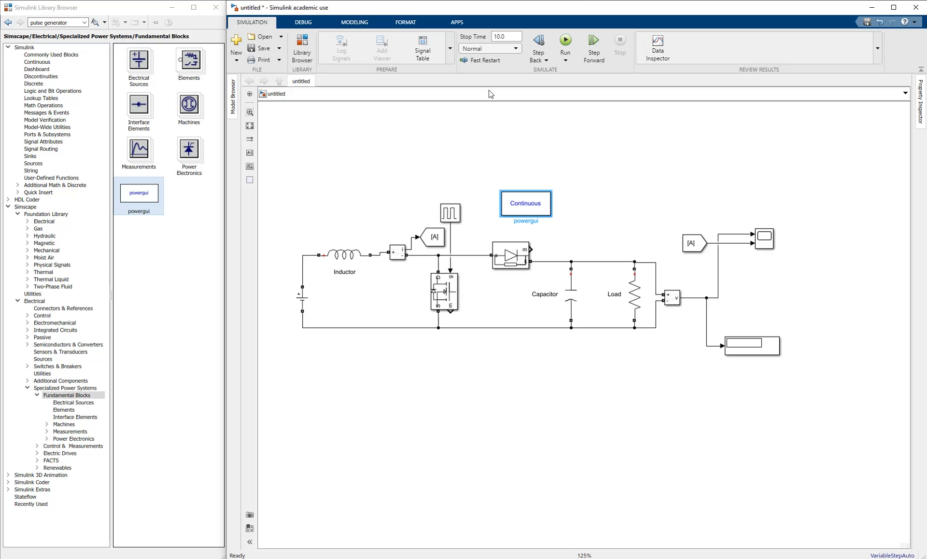
click(509, 37)
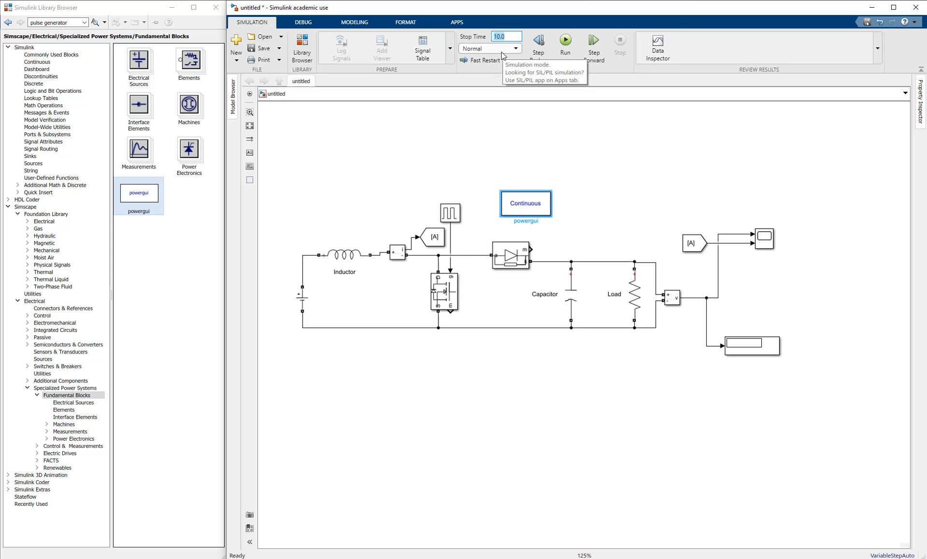
- Set the stop time to 1 s and run the simulation, giving a Display reading of 35.11
click(526, 117)
click(565, 48)
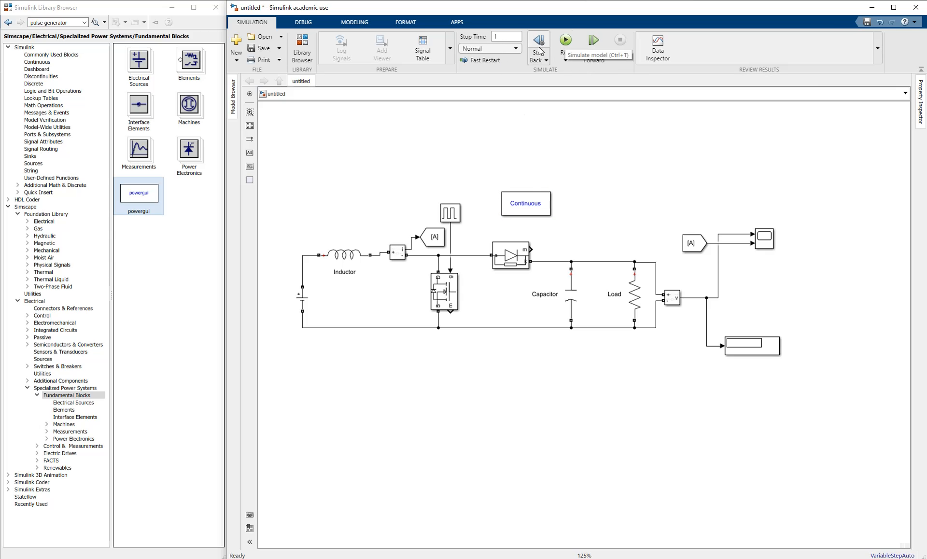
click(568, 40)
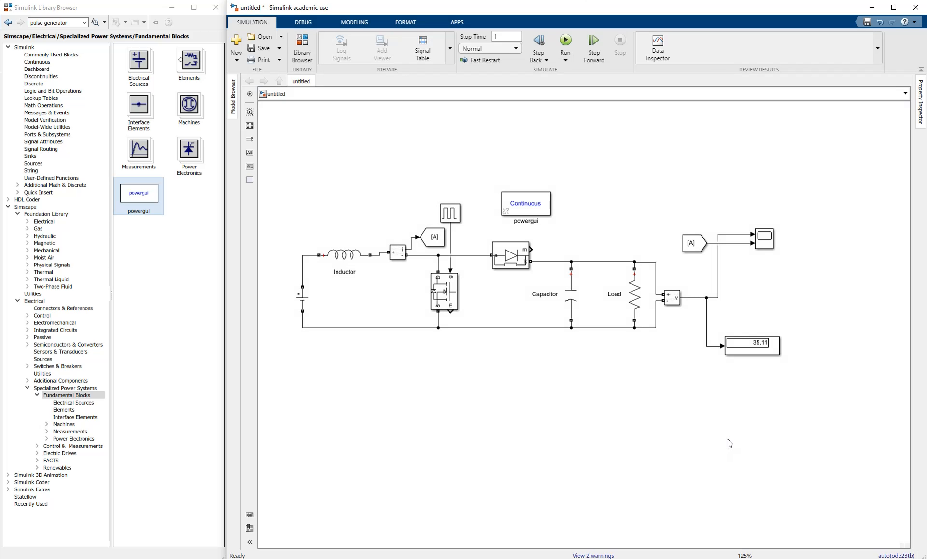
- Rename the current measurement block to 'Inductor Current'
mouse_move(468, 332)
mouse_down()
mouse_move(396, 336)
mouse_move(468, 336)
mouse_up()
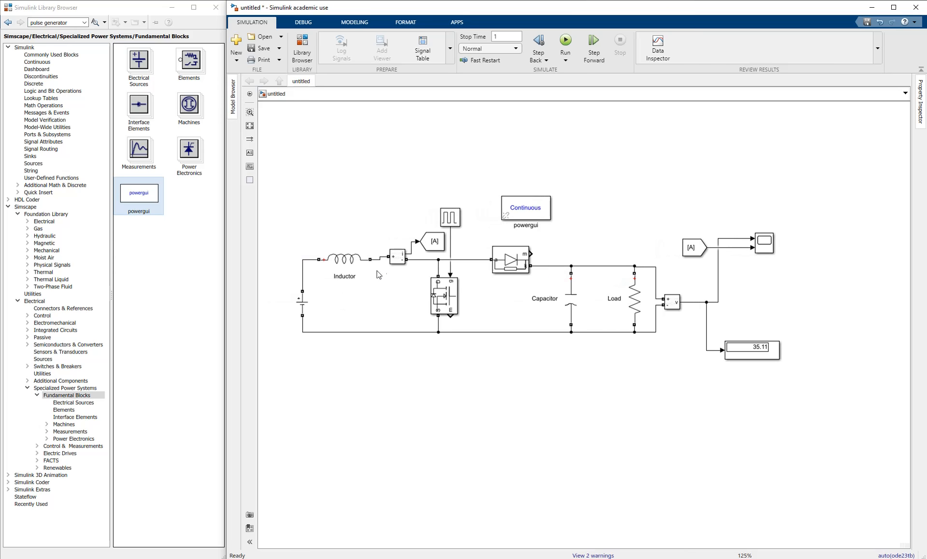
click(395, 256)
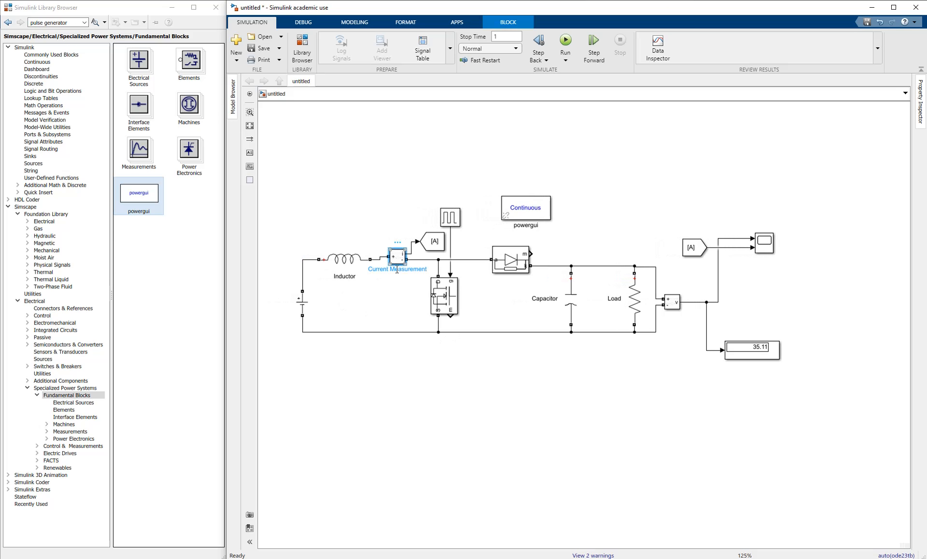
double_click(397, 270)
key(ctrl+a)
text(Cur)
text(uctor Current)
click(439, 400)
- Rename the voltage measurement block to 'Output Voltage' and rerun the simulation
click(670, 302)
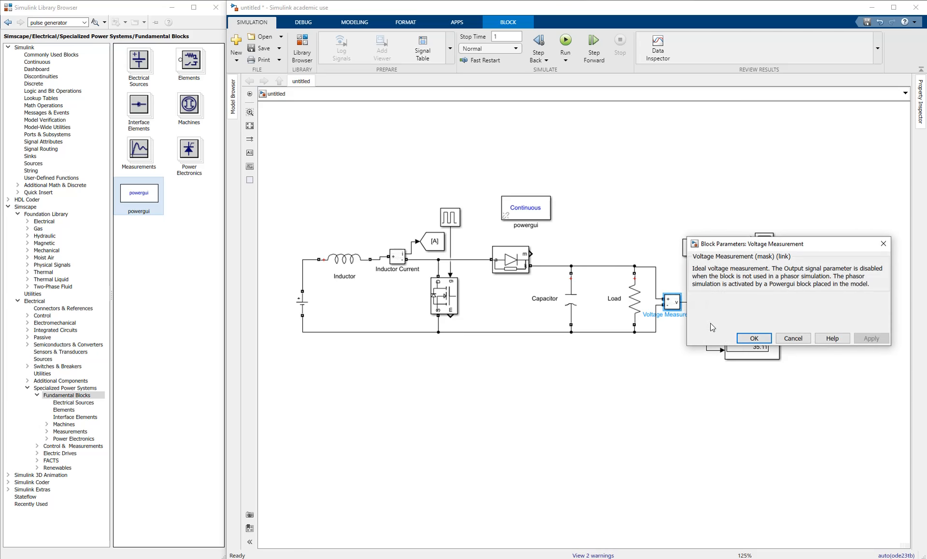
key(Escape)
double_click(674, 314)
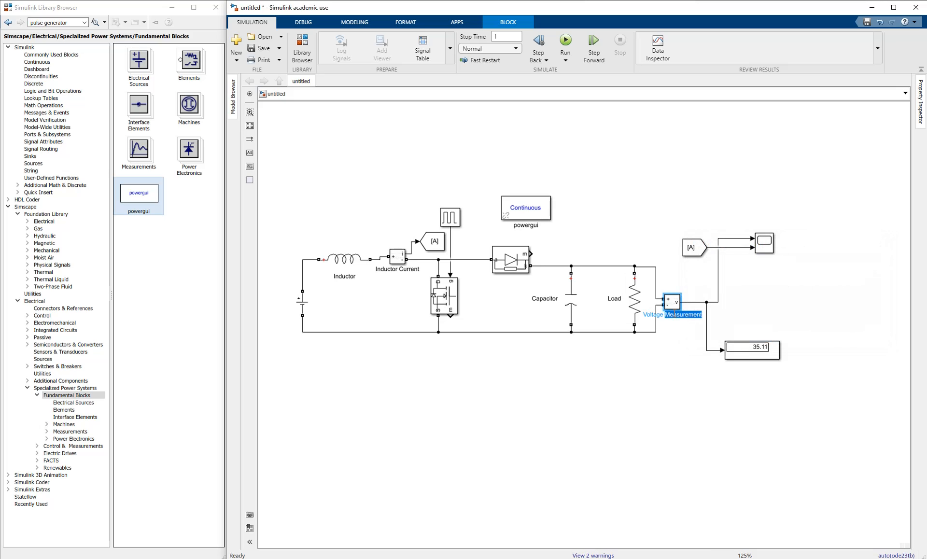
text(Output Voltage)
click(611, 370)
click(565, 41)
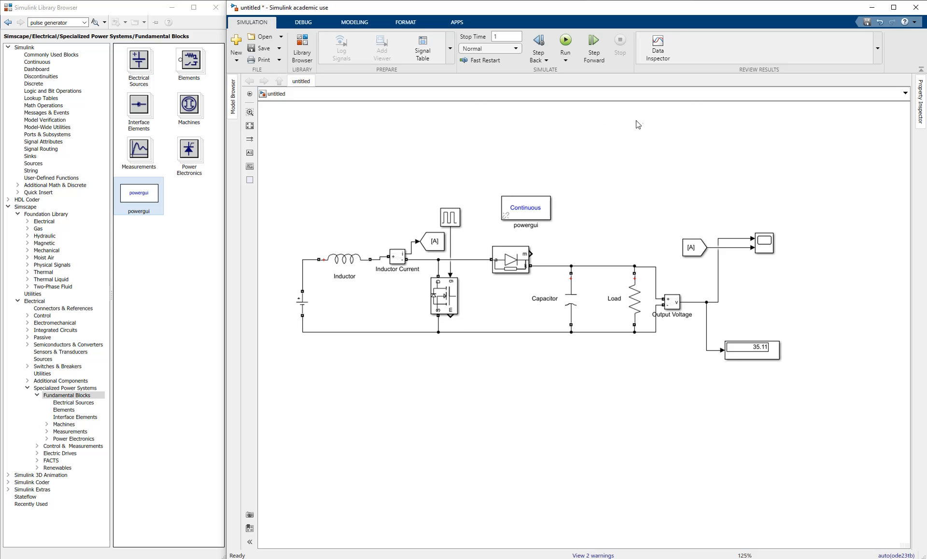
- Open the Scope full-screen and add a legend naming Output Voltage and Inductor Current
double_click(762, 245)
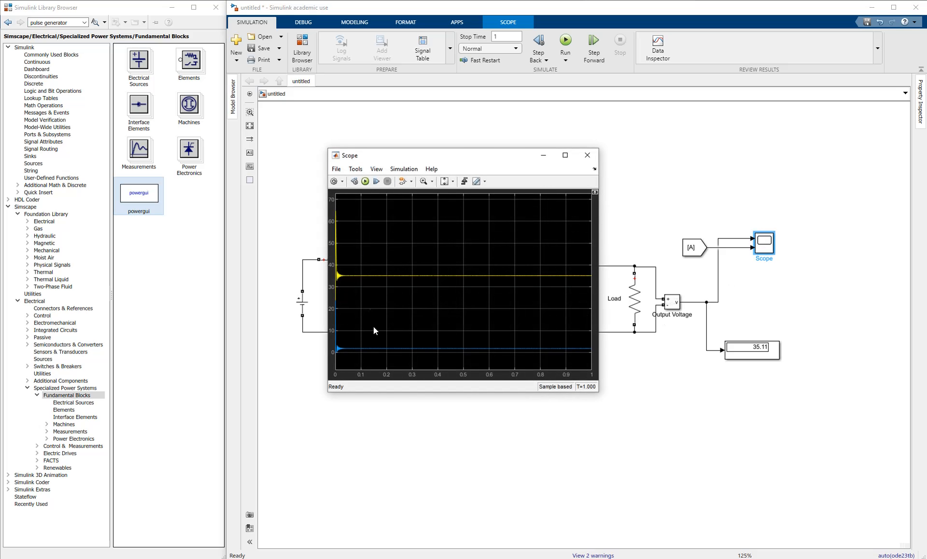
double_click(433, 155)
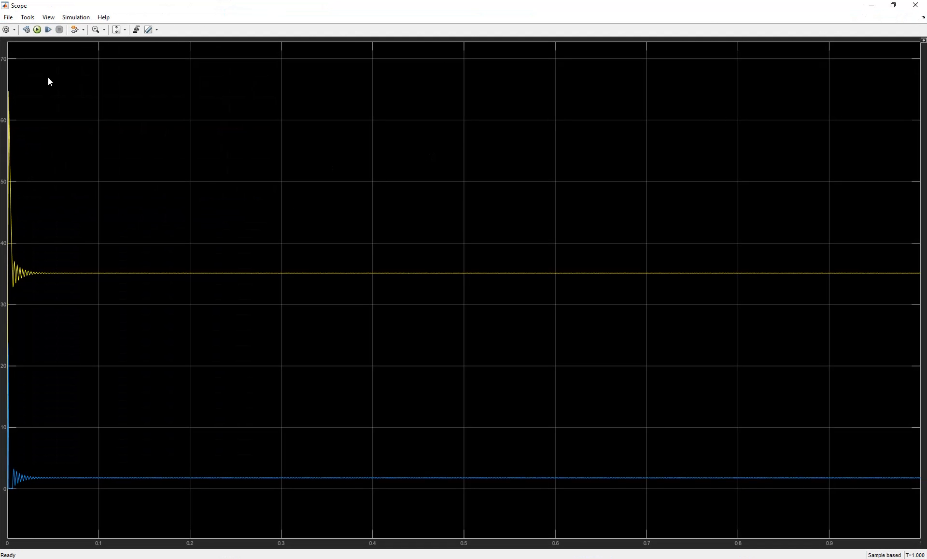
click(50, 18)
click(65, 61)
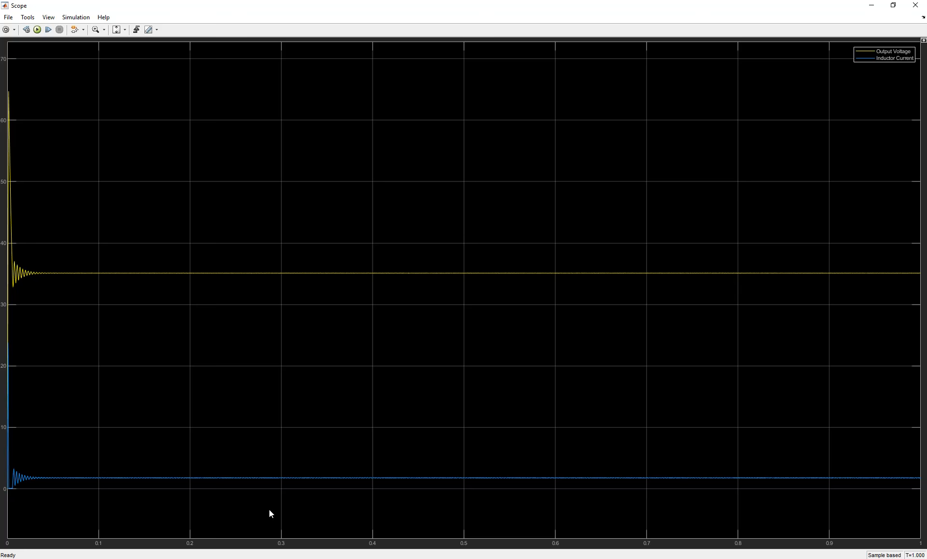
- Check the Inductor Current block in the model diagram, then return to the Scope
mouse_move(273, 553)
click(260, 529)
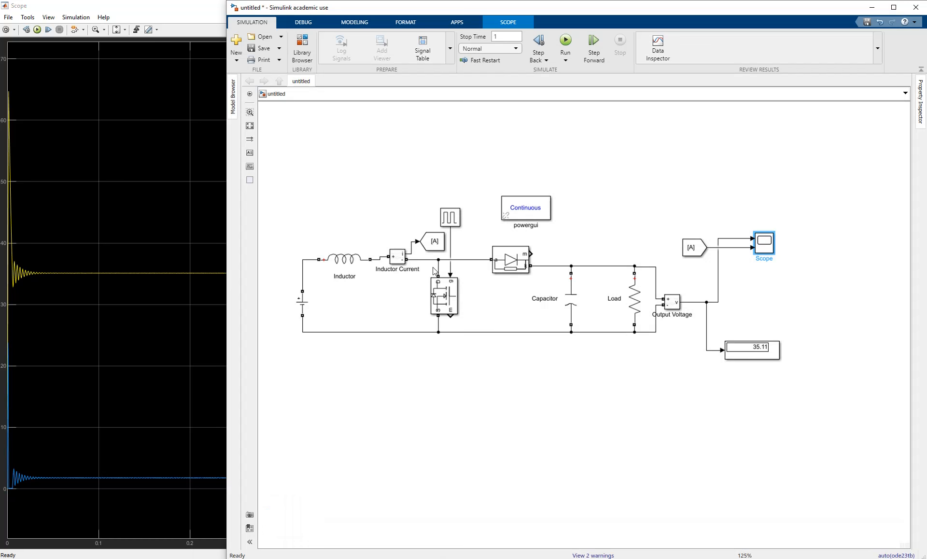
scroll(404, 278, up, 2)
click(400, 256)
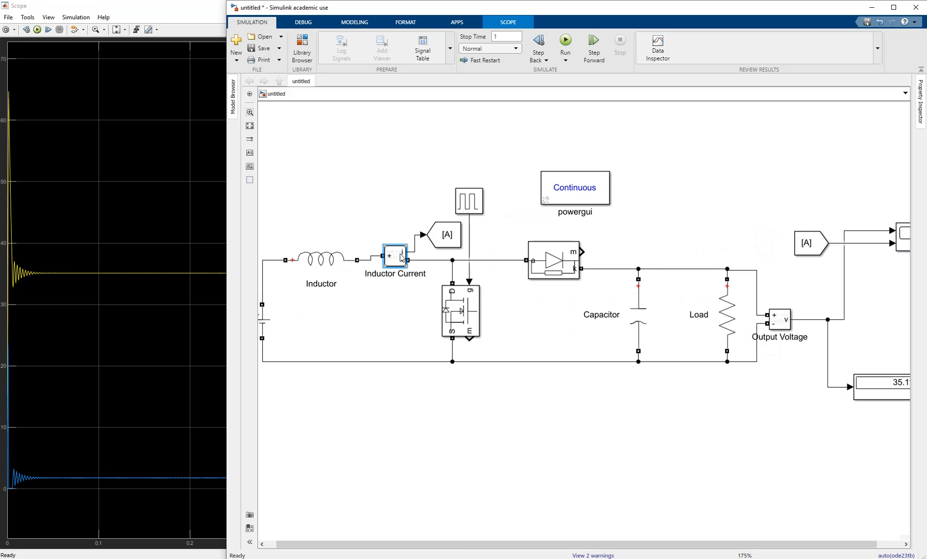
scroll(397, 265, down, 1)
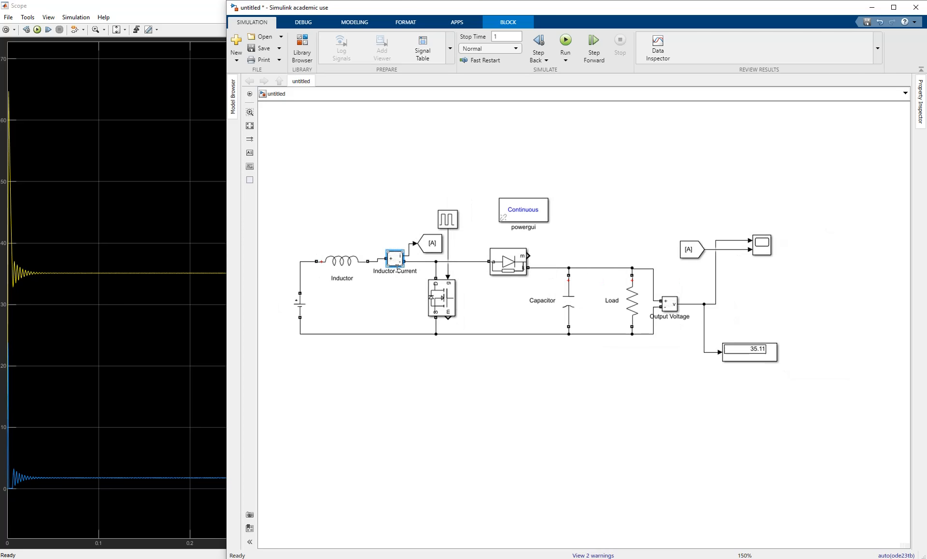
mouse_move(290, 550)
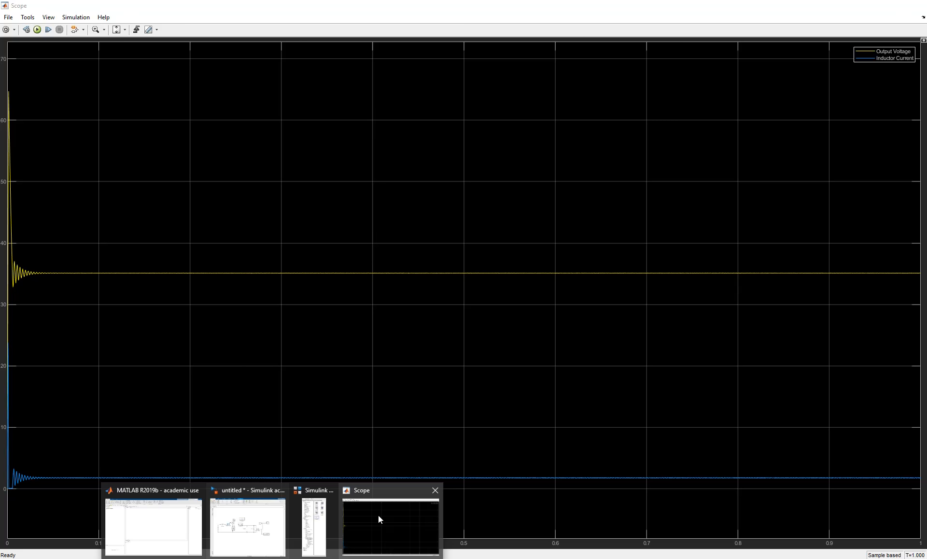
click(377, 514)
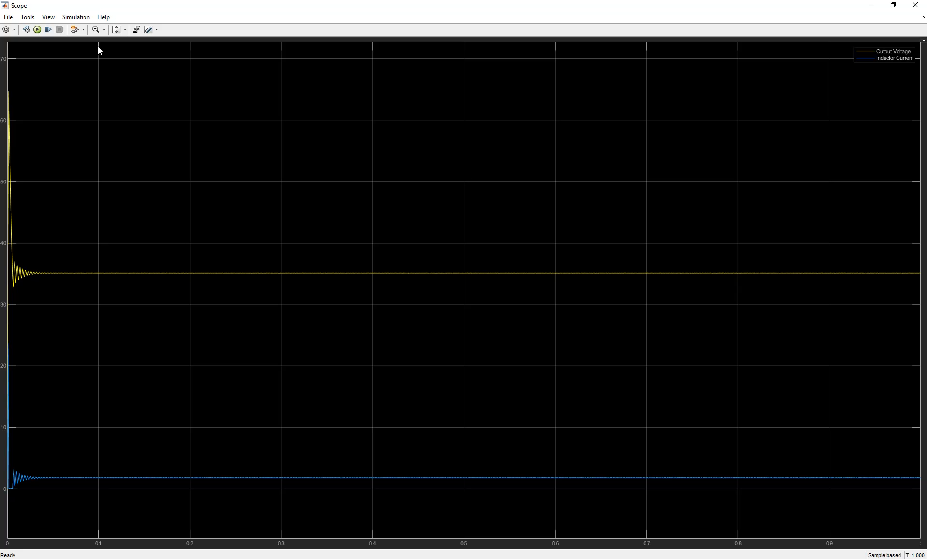
- Try zooming in on the start of the voltage trace, then restore the full plot view
click(103, 30)
click(91, 29)
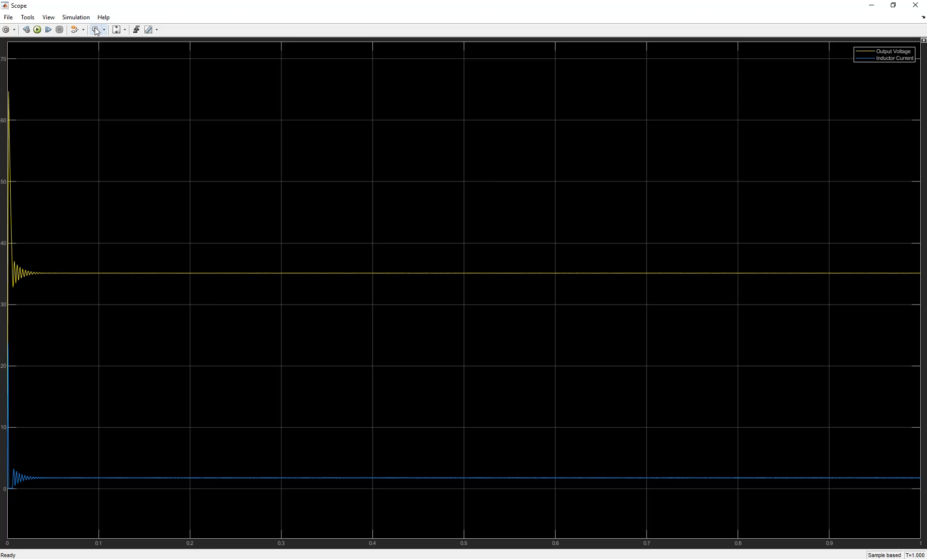
click(36, 273)
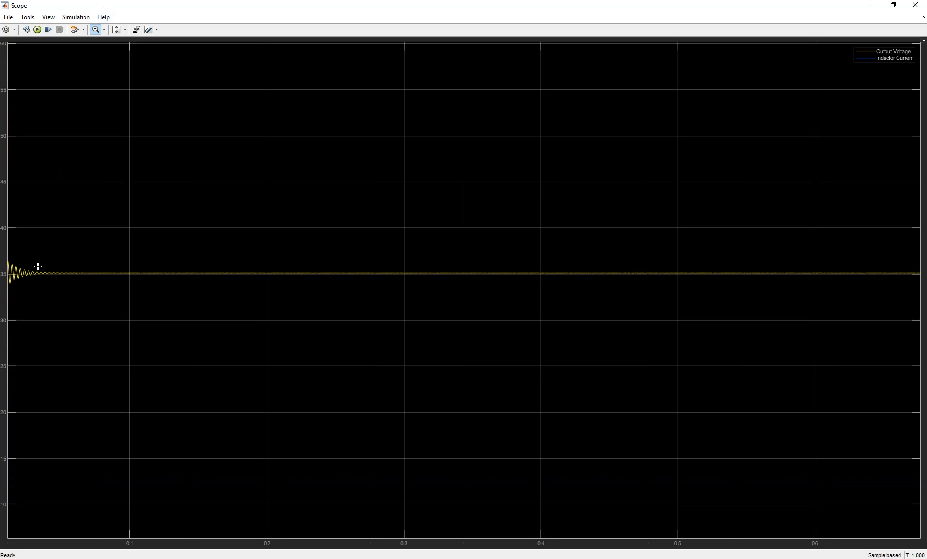
double_click(38, 266)
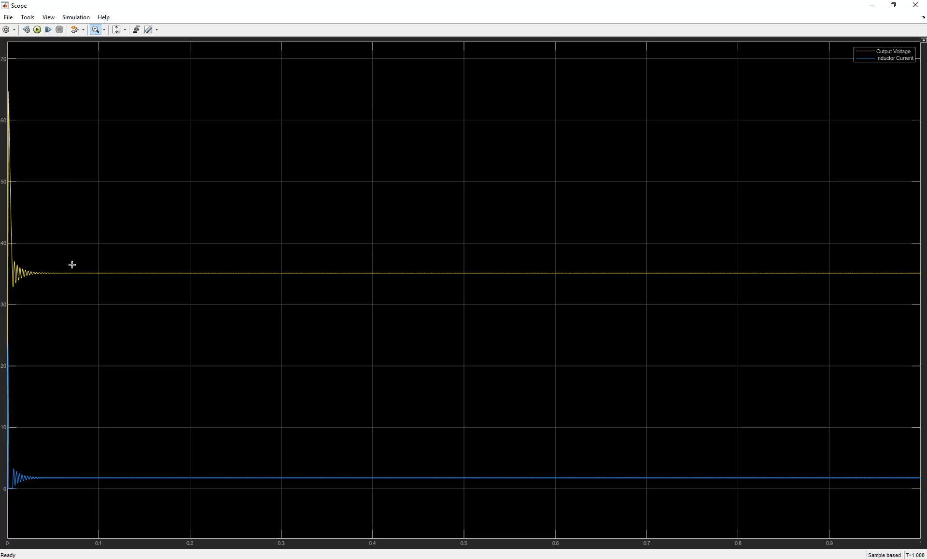
click(124, 30)
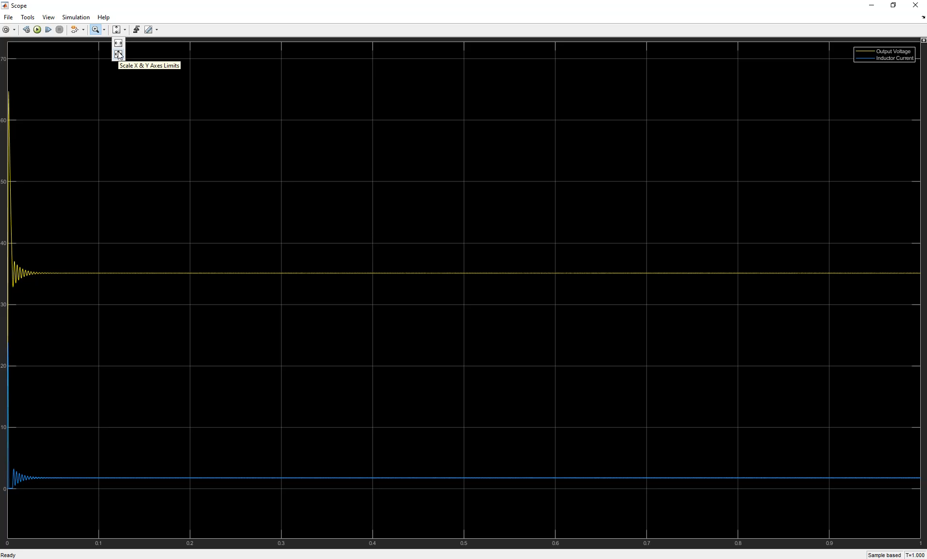
click(119, 55)
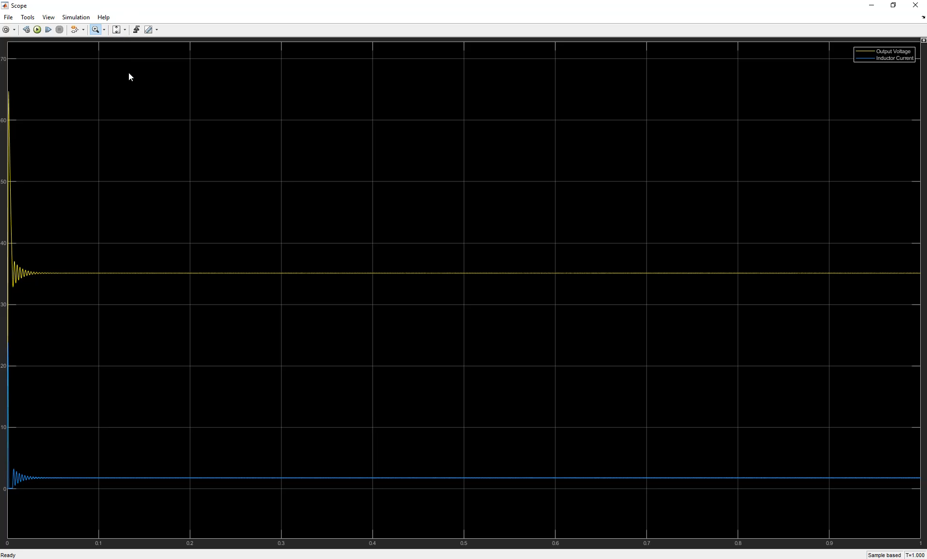
- Zoom the time axis only, covering roughly the first 0.35 seconds
click(105, 30)
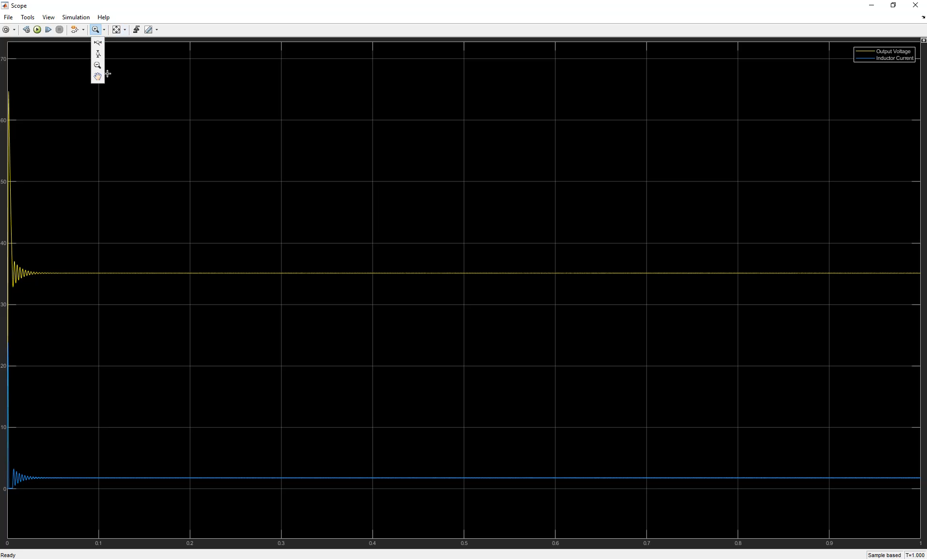
click(98, 43)
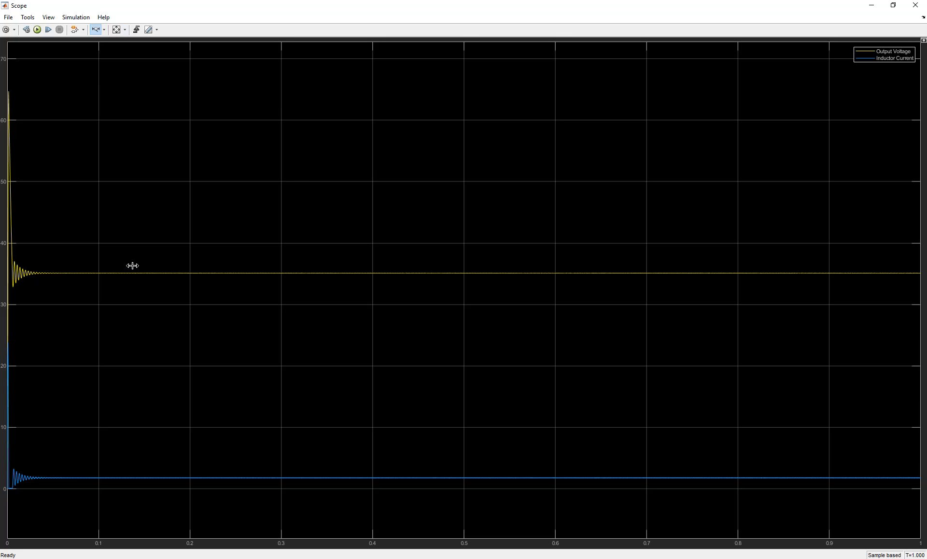
drag(341, 267, 3, 270)
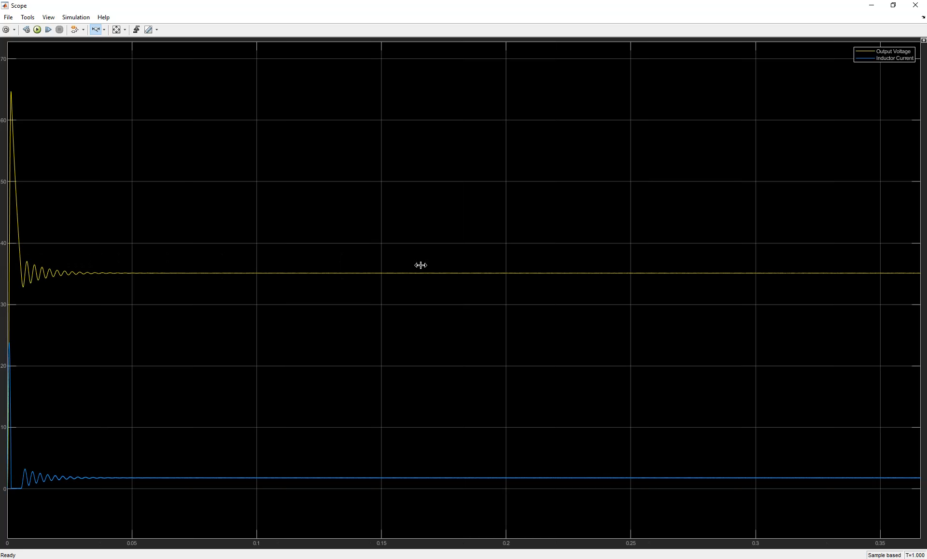
- Turn on Cursor Measurements in the Scope plot
click(28, 18)
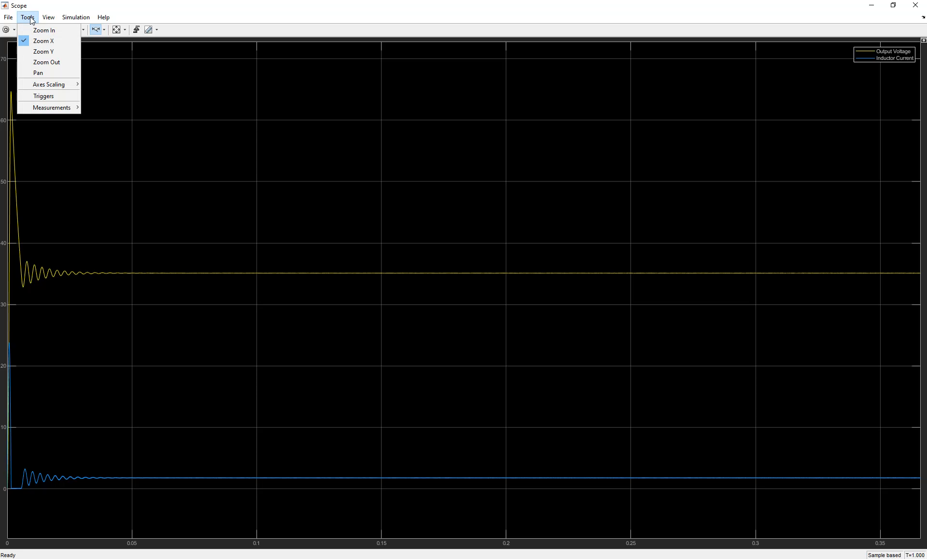
mouse_move(58, 109)
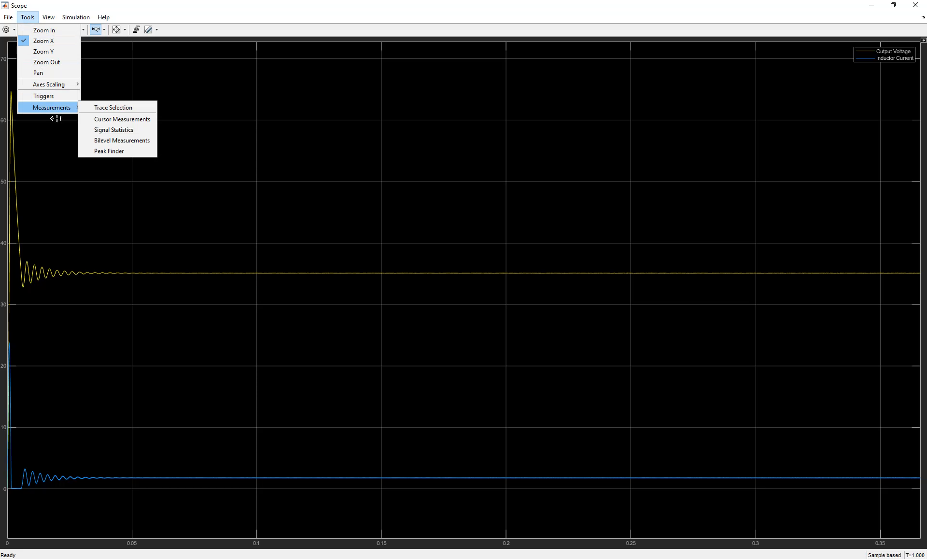
click(118, 120)
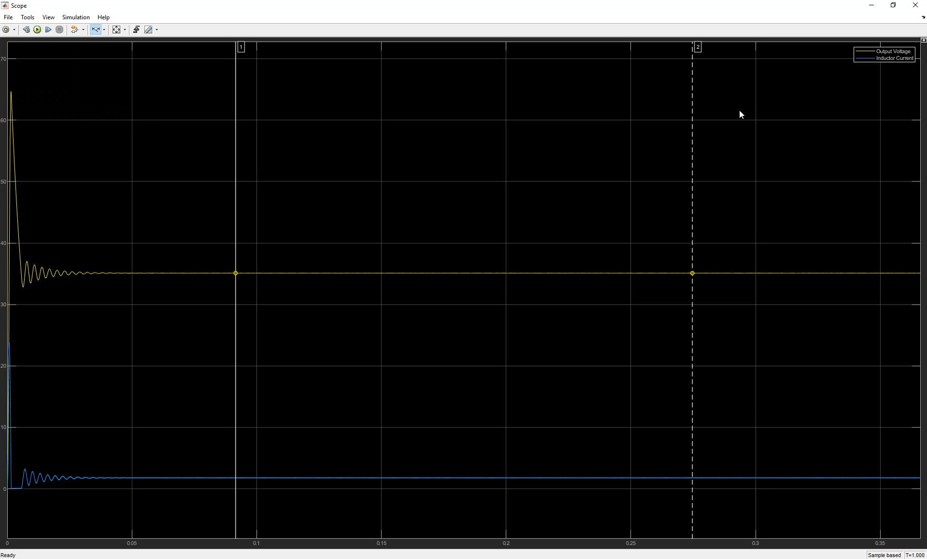
- Add Signal Statistics, keeping Output Voltage as the measured trace
click(27, 18)
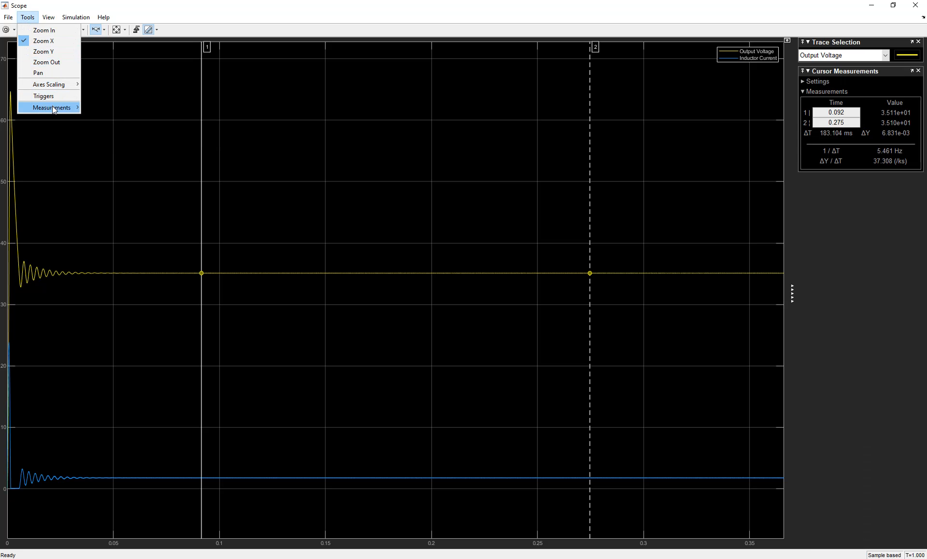
mouse_move(54, 108)
click(114, 130)
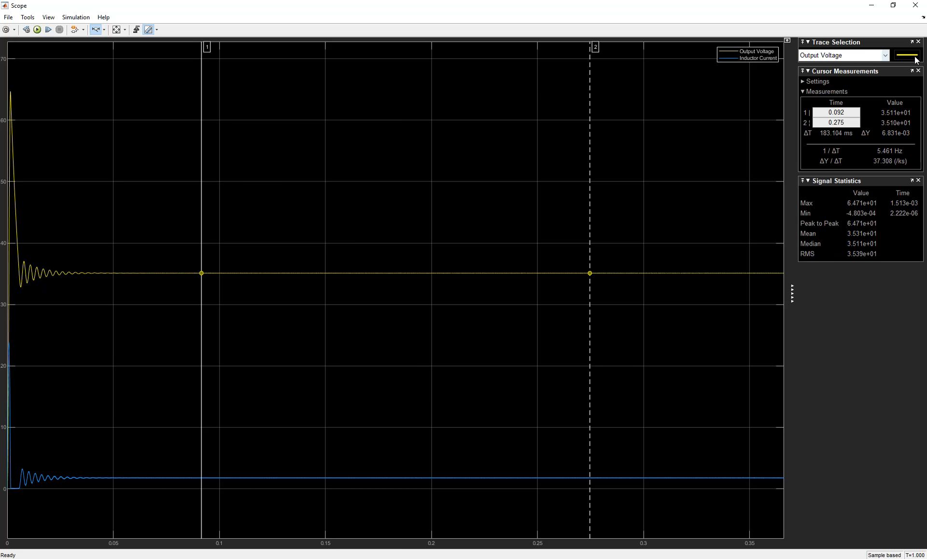
click(834, 56)
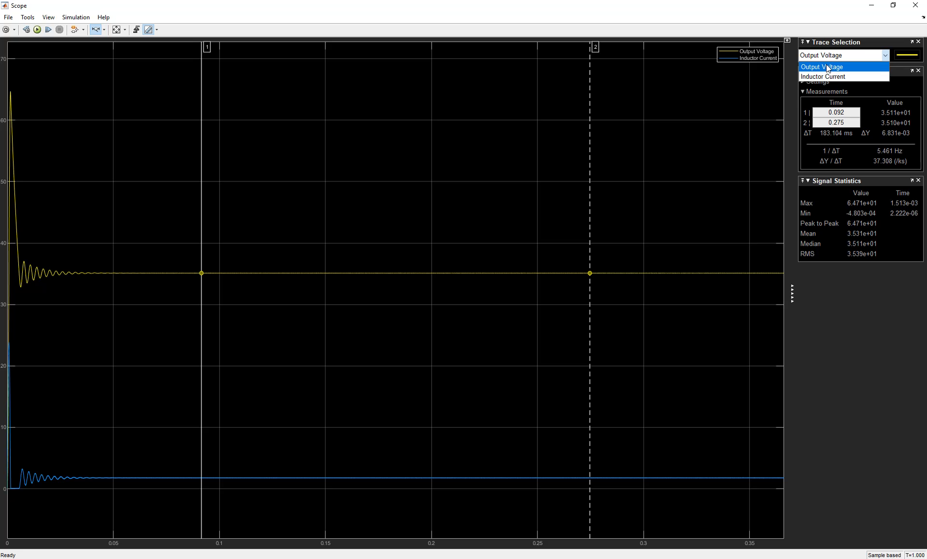
click(826, 68)
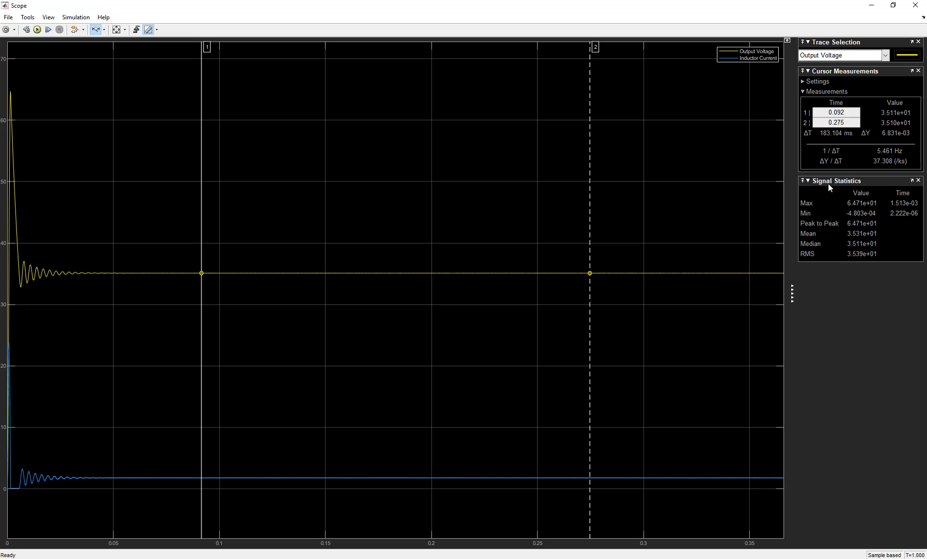